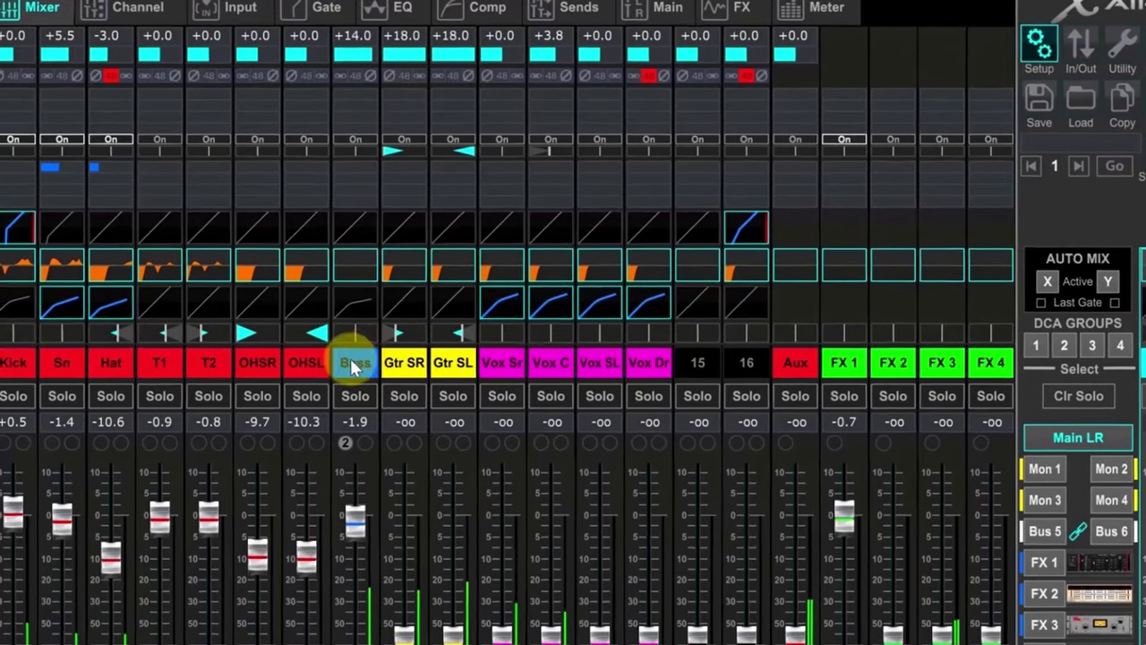
Step: Select the Bass channel strip and bring up its detailed EQ page
left_click(347, 353)
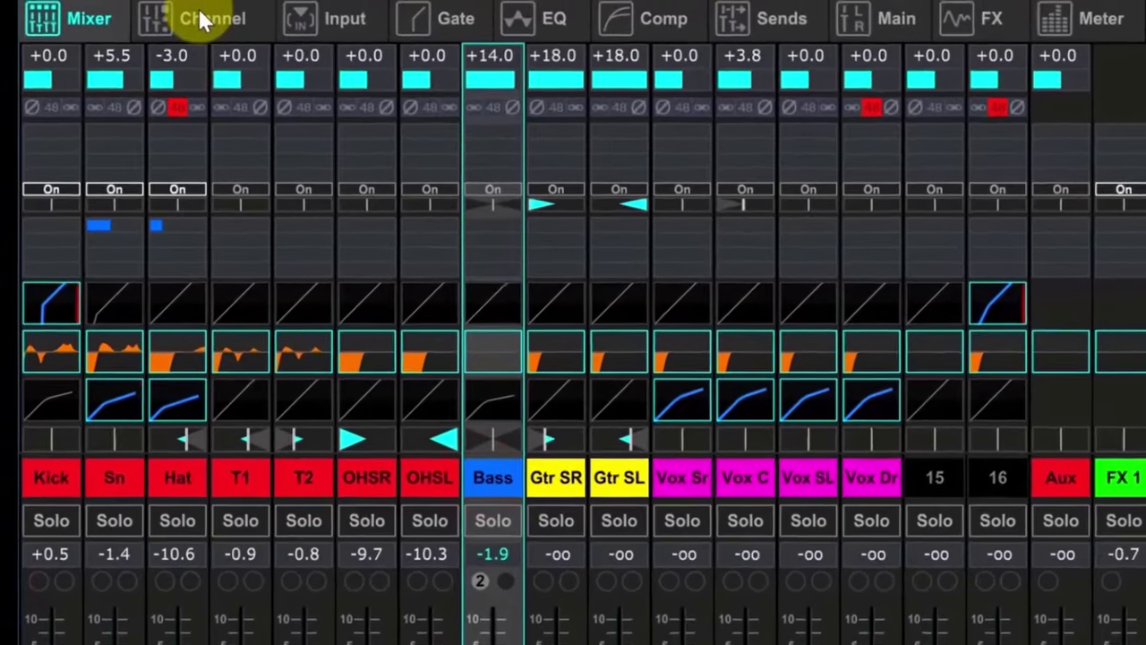
left_click(166, 13)
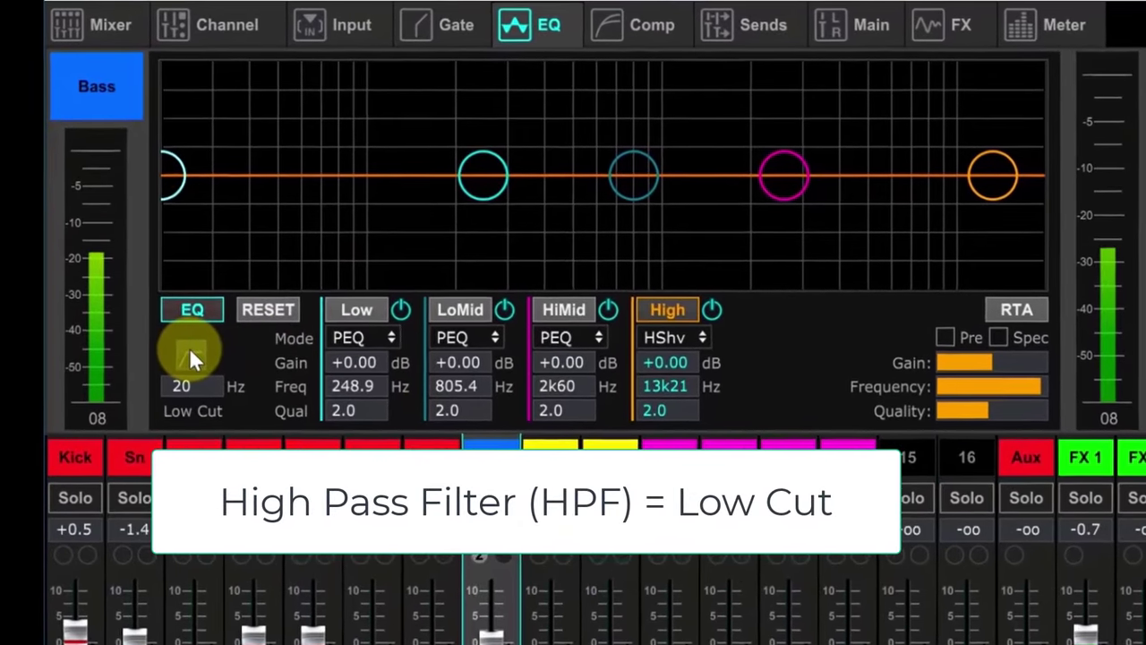
Step: Switch on the Bass low cut and sweep its frequency, settling at 40 Hz
left_click(186, 346)
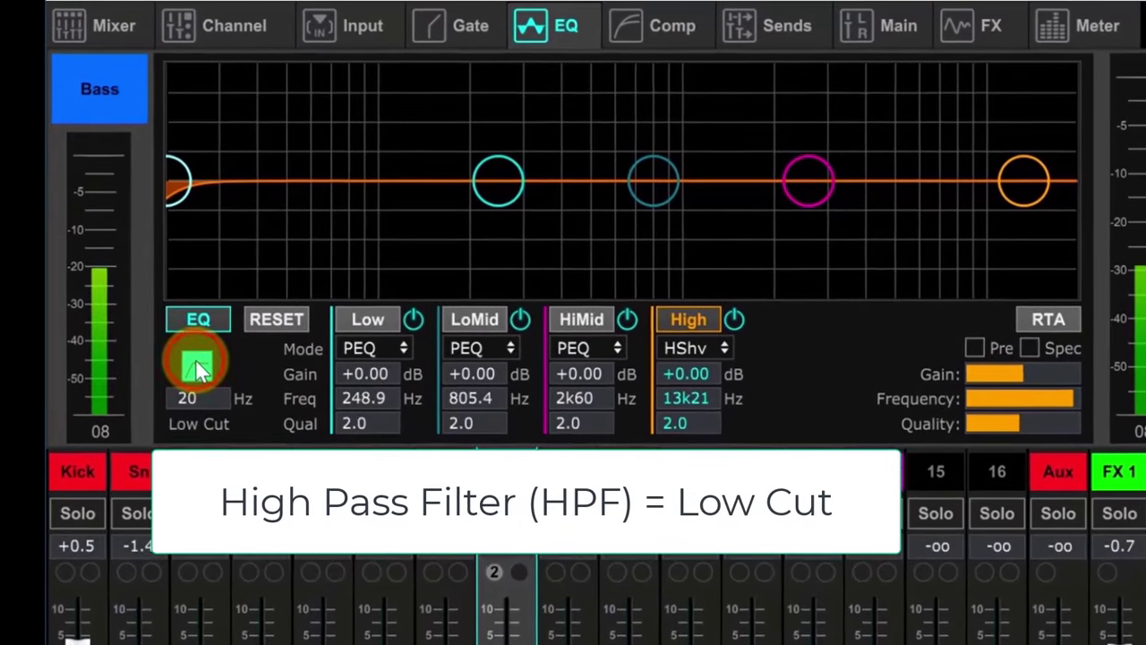
left_click_drag(179, 174, 188, 172)
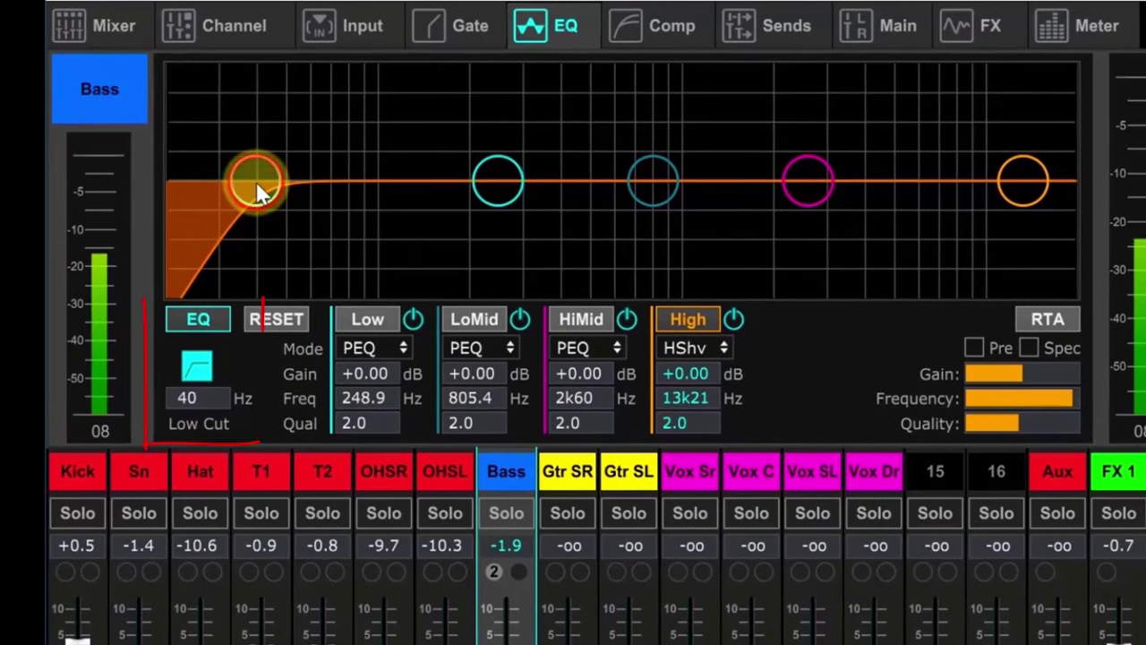
left_click_drag(256, 181, 314, 181)
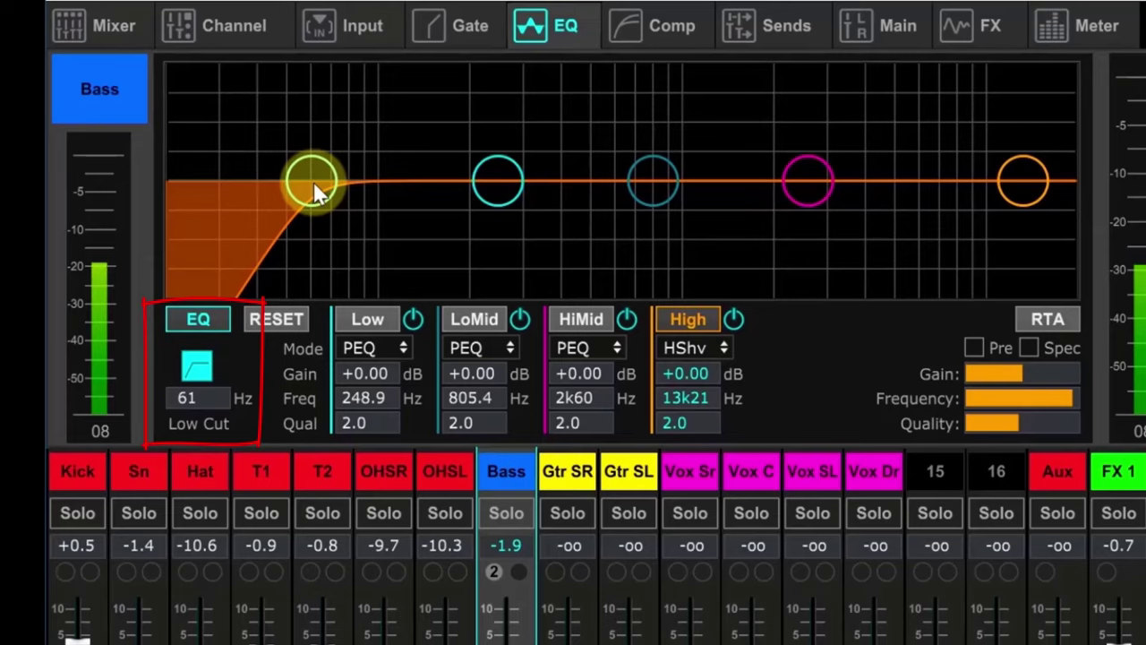
left_click_drag(313, 181, 351, 181)
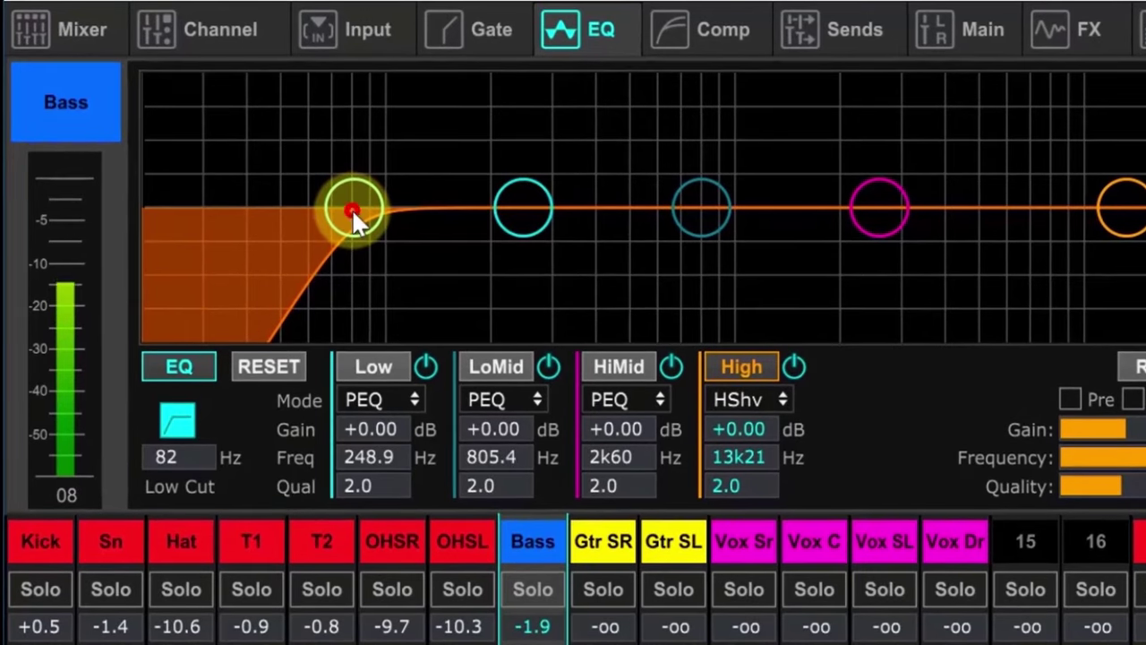
left_click_drag(351, 208, 240, 234)
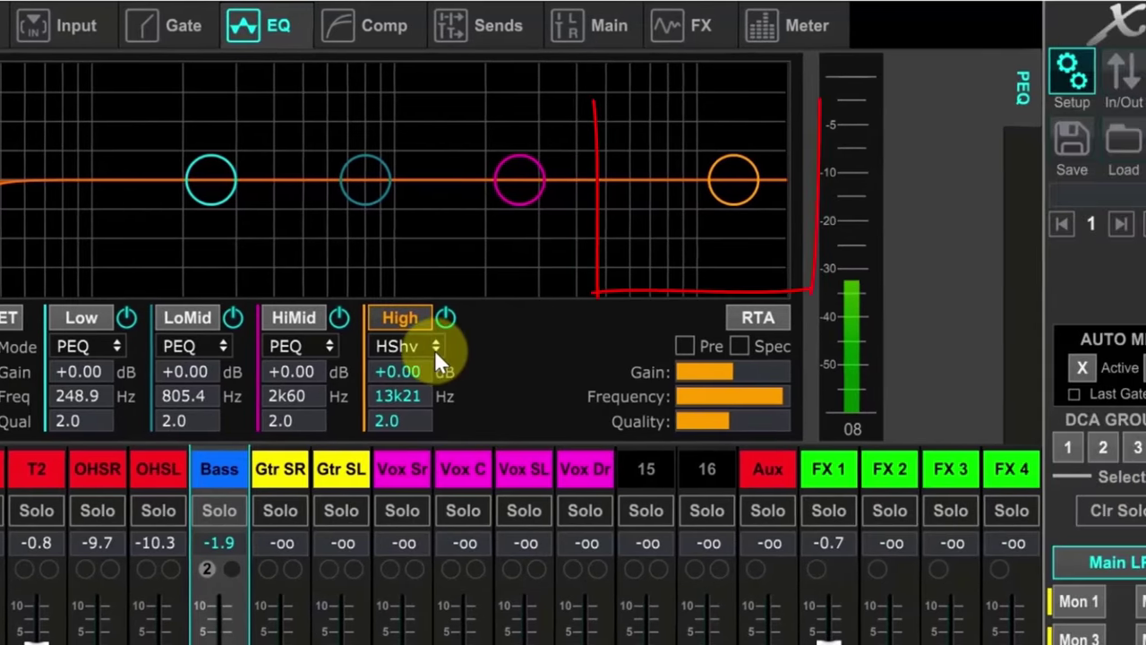
Step: Change the High band type from HShv to HCut and pull its frequency down to 6k39 Hz
left_click(434, 349)
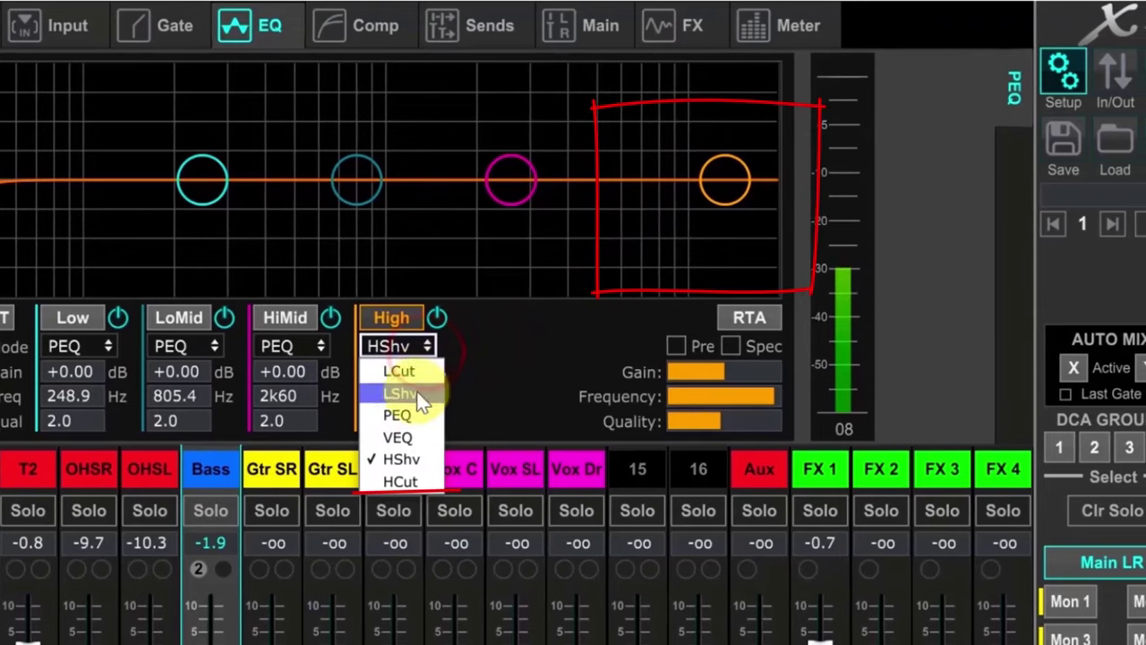
left_click(400, 483)
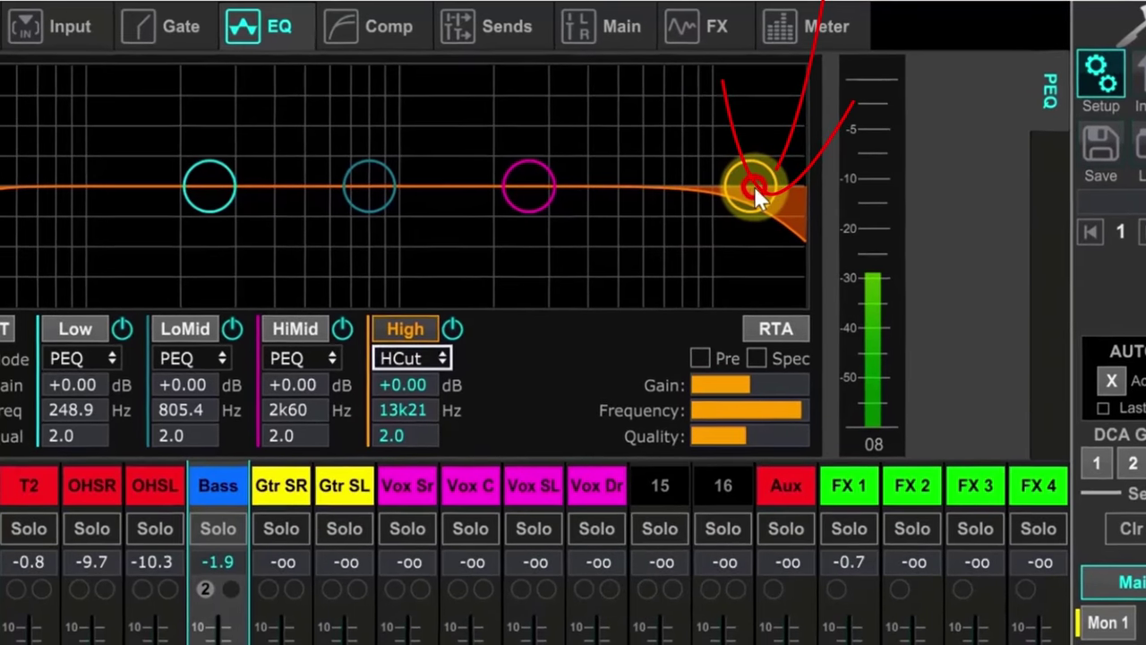
left_click_drag(754, 190, 695, 197)
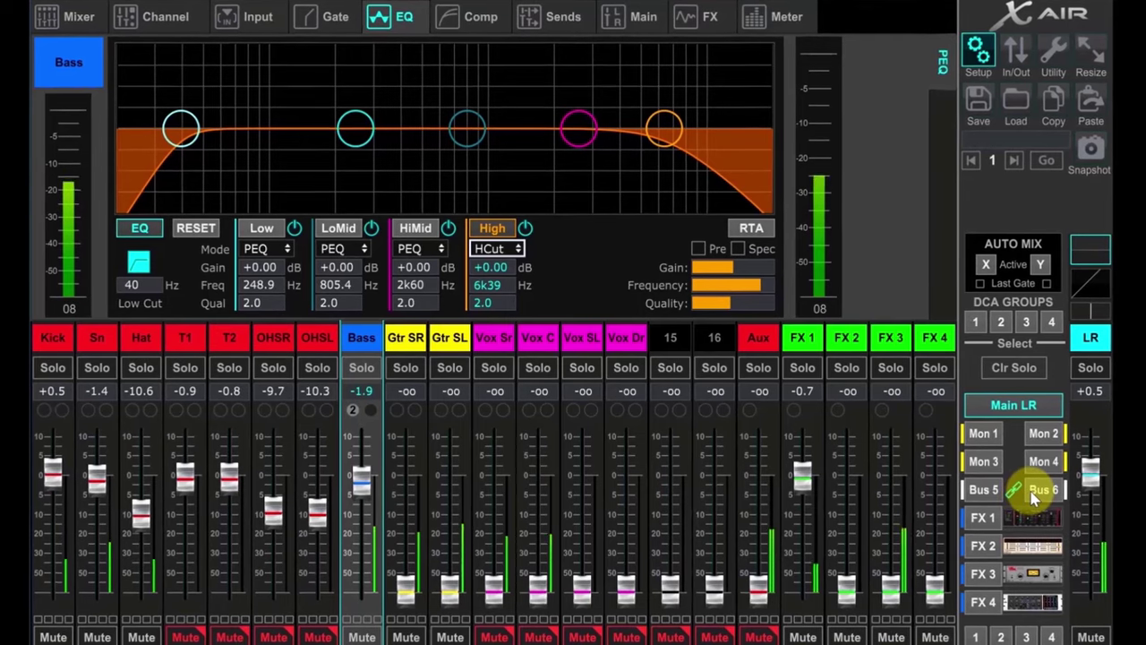
Step: Select Bus 6 in the bus panel so the faders show its send levels
left_click(1031, 491)
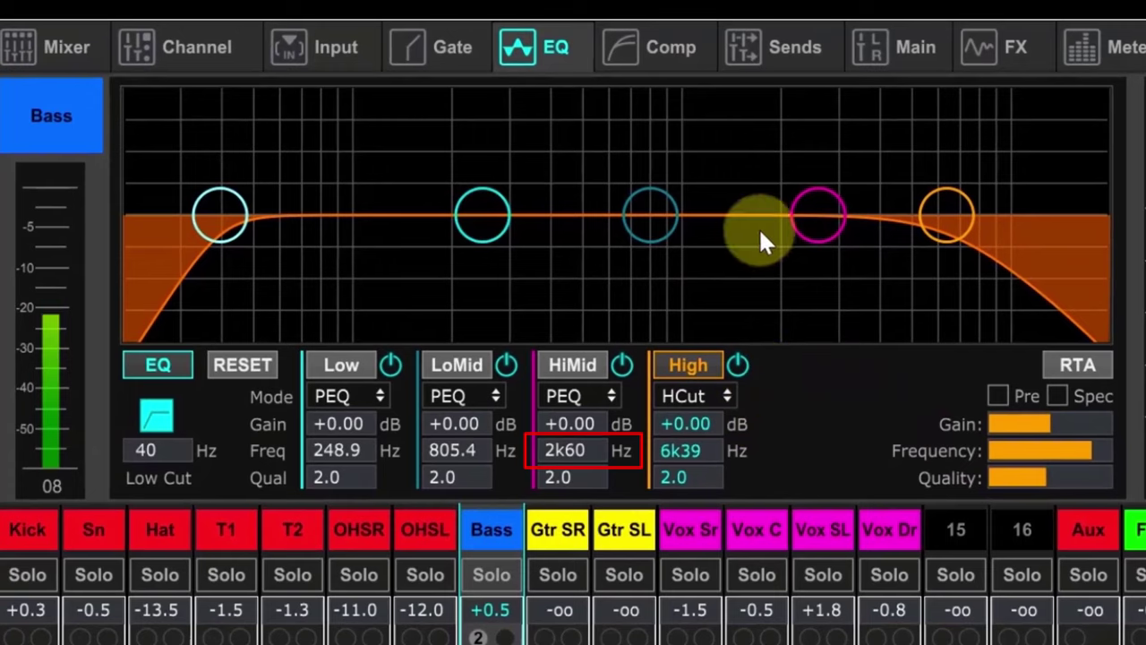
Step: Drag the pink HiMid node to a +4.50 dB boost at 3k31 Hz, Q 2.0
left_click_drag(799, 218, 832, 197)
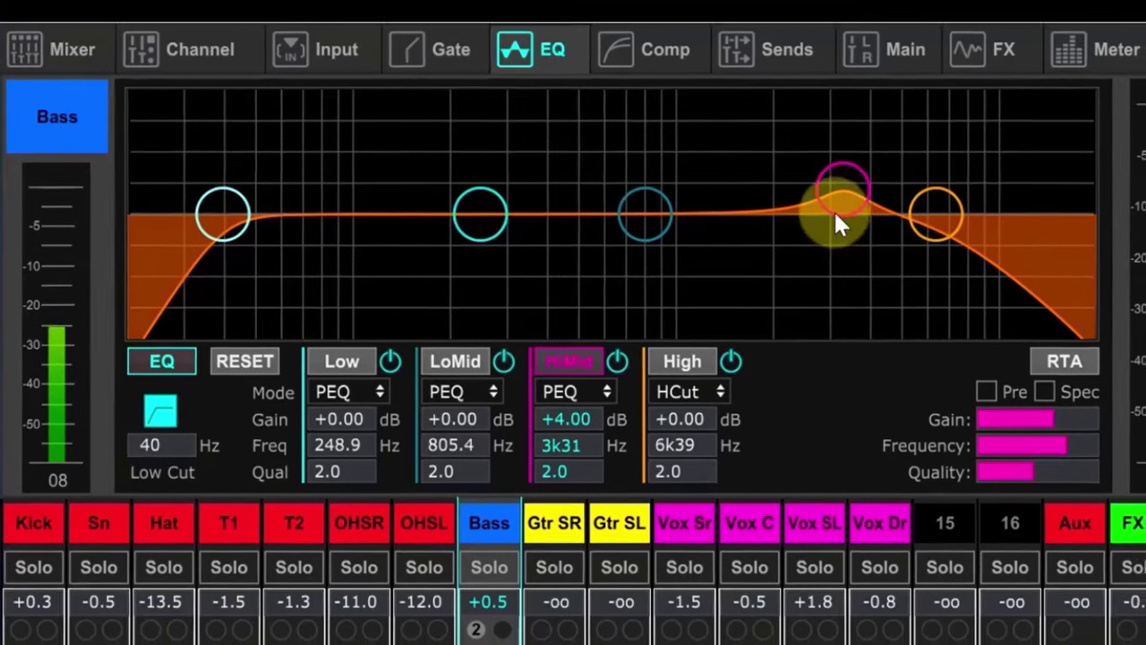
left_click_drag(830, 209, 829, 202)
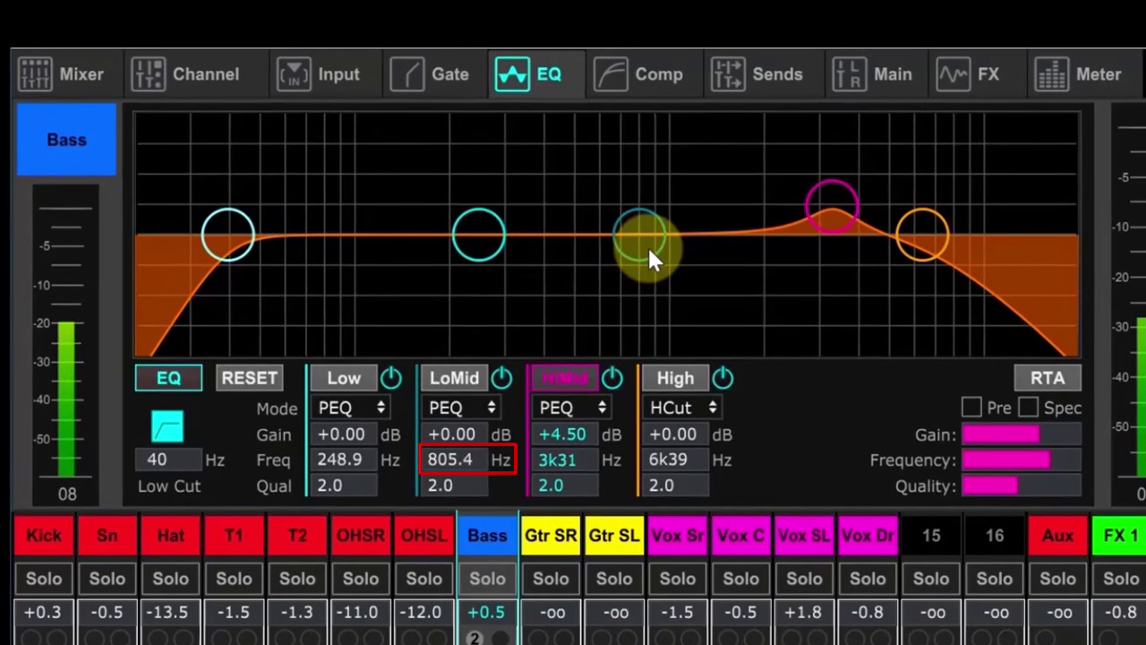
Step: Move the LoMid node to 863.0 Hz and boost it +4.50 dB
left_click_drag(648, 250, 656, 223)
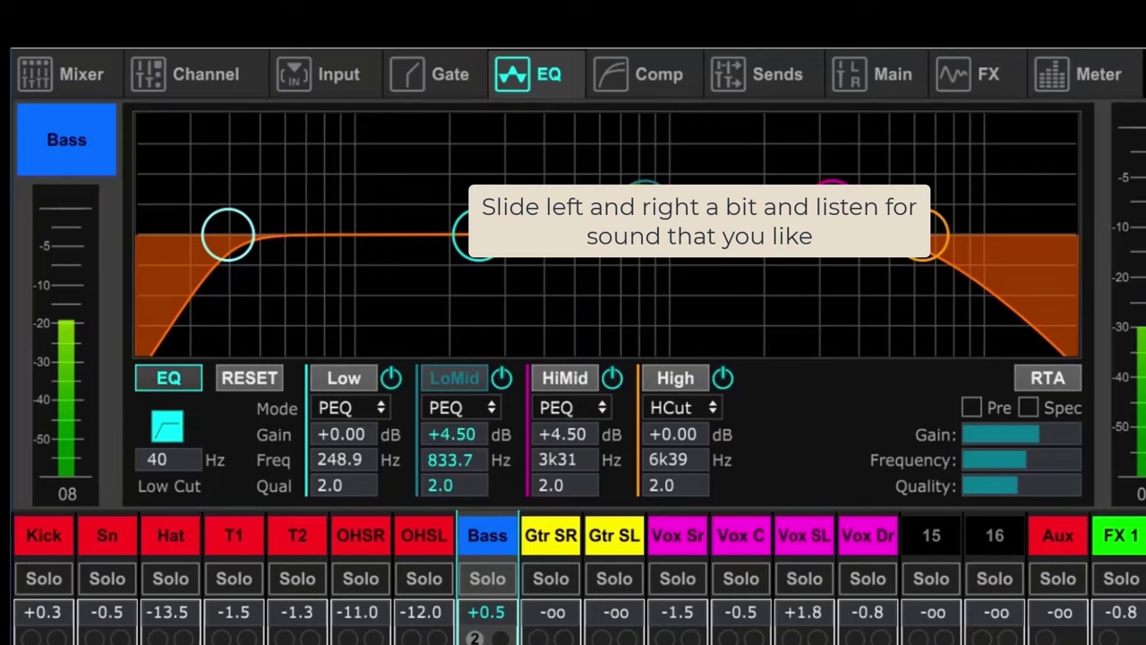
mouse_move(637, 217)
left_mouse_down()
mouse_move(664, 218)
mouse_move(620, 219)
mouse_move(644, 217)
left_mouse_up()
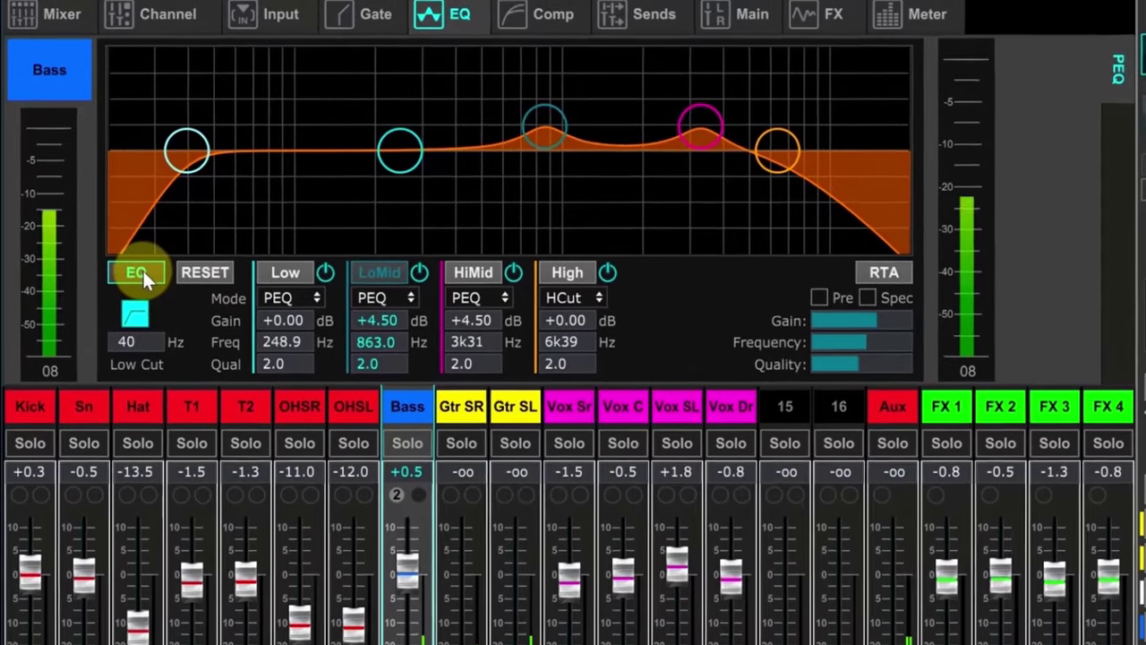
left_click(130, 260)
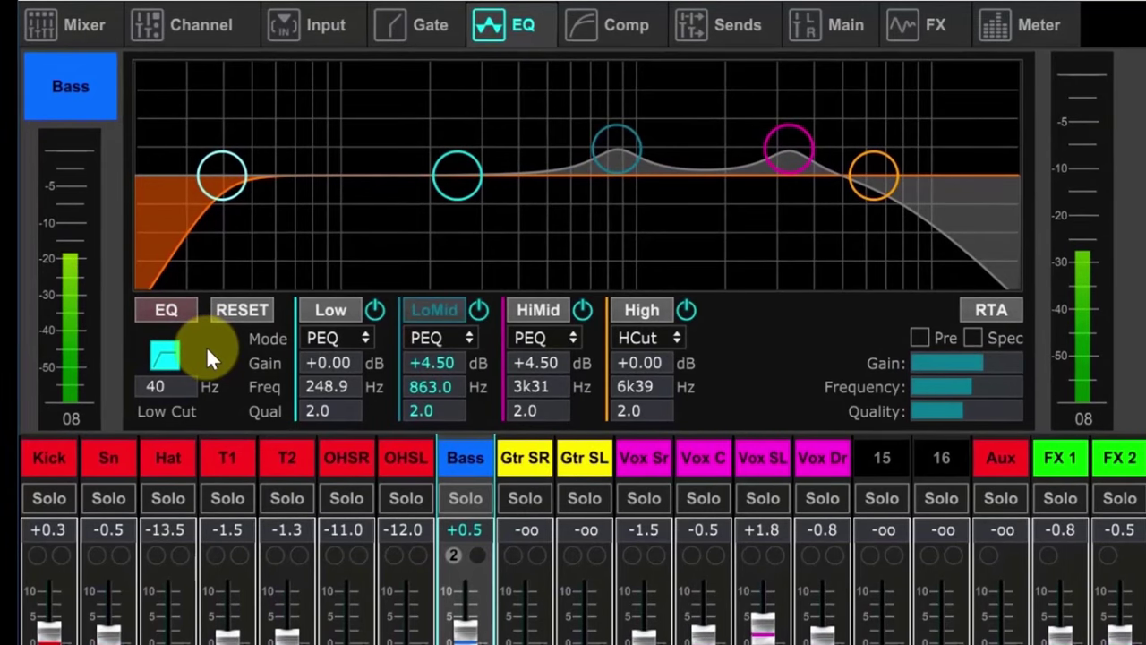
left_click(174, 319)
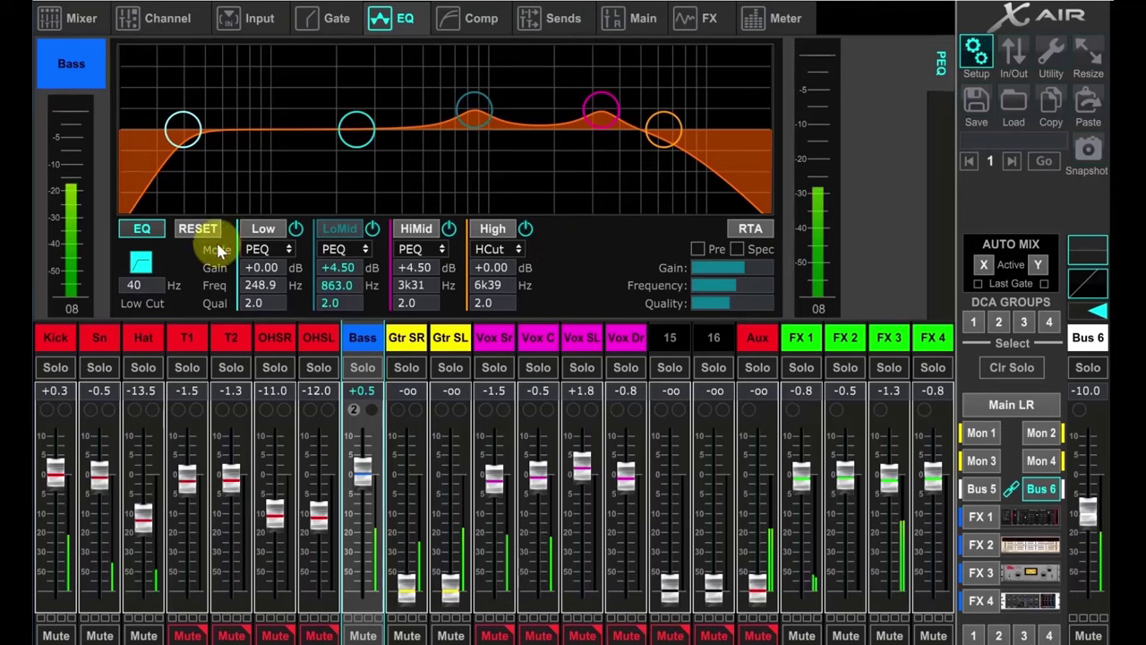
left_click(151, 229)
left_click(154, 232)
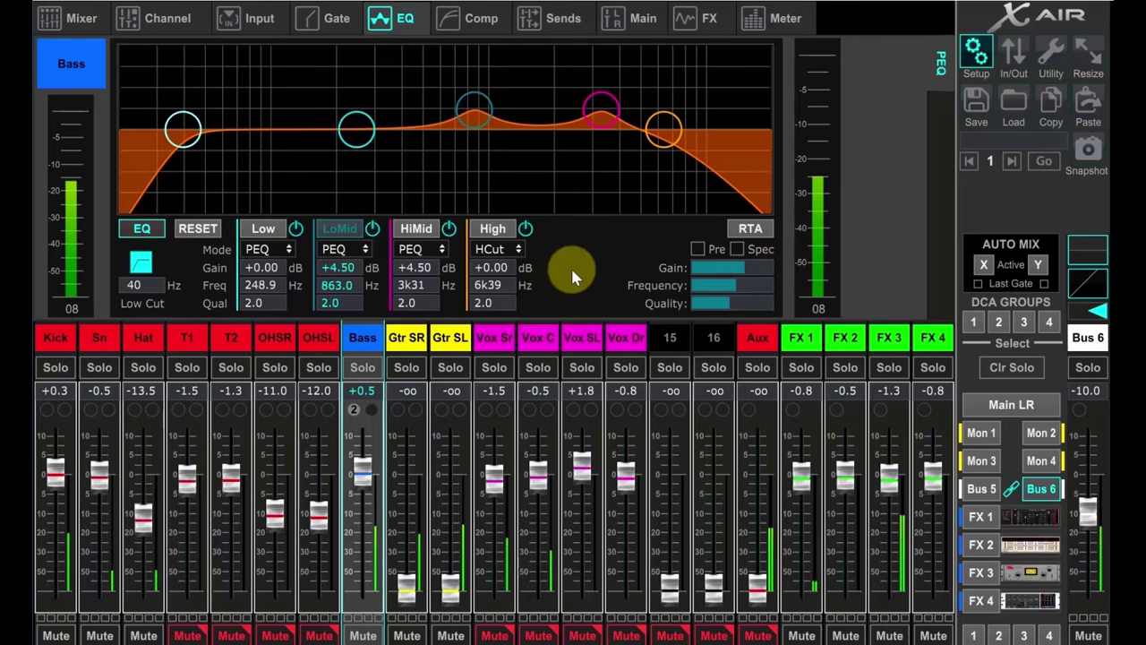
left_click(1081, 632)
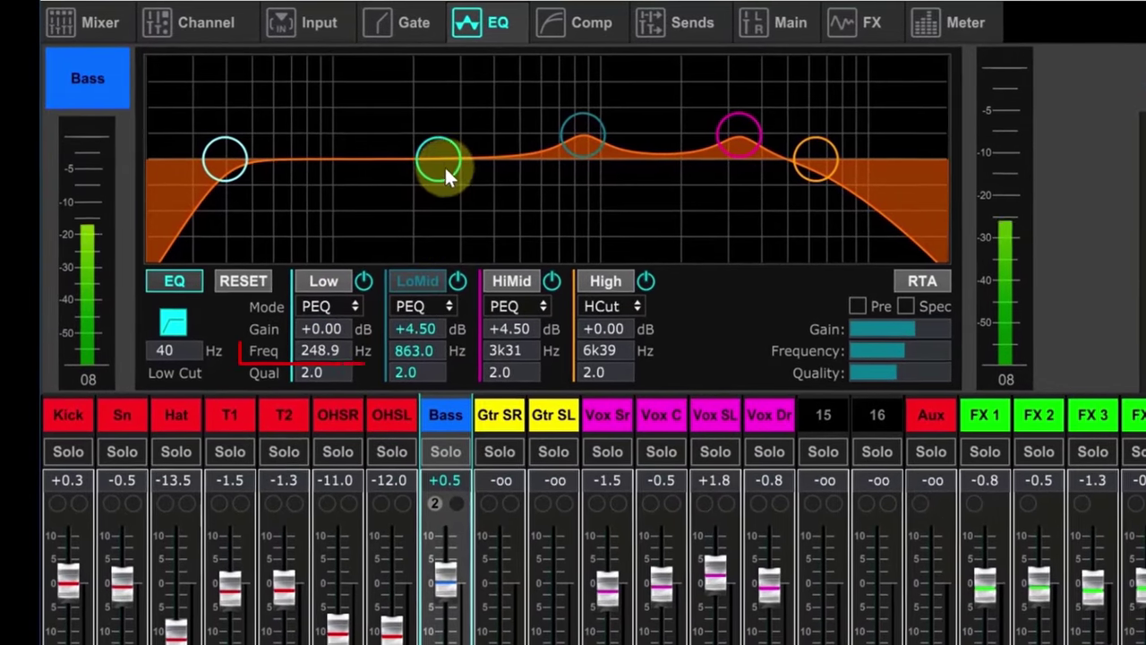
Step: Cut the Low band to about -9 dB at 285.8 Hz, bypassing and re-enabling EQ to compare
left_click_drag(425, 164, 458, 207)
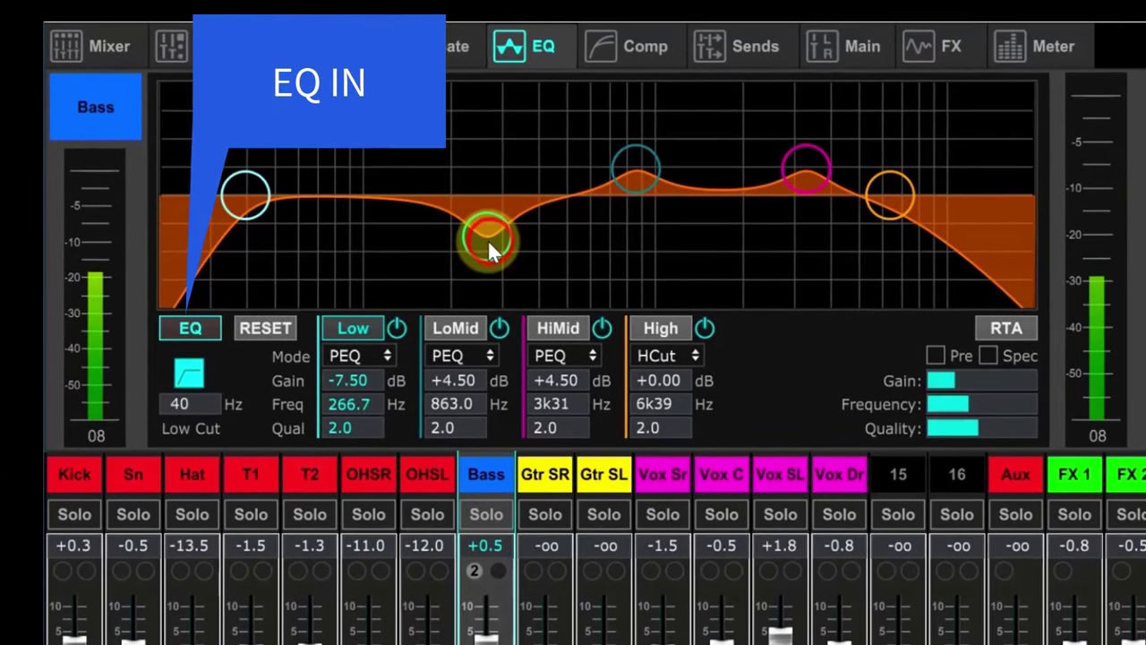
left_click_drag(487, 239, 488, 241)
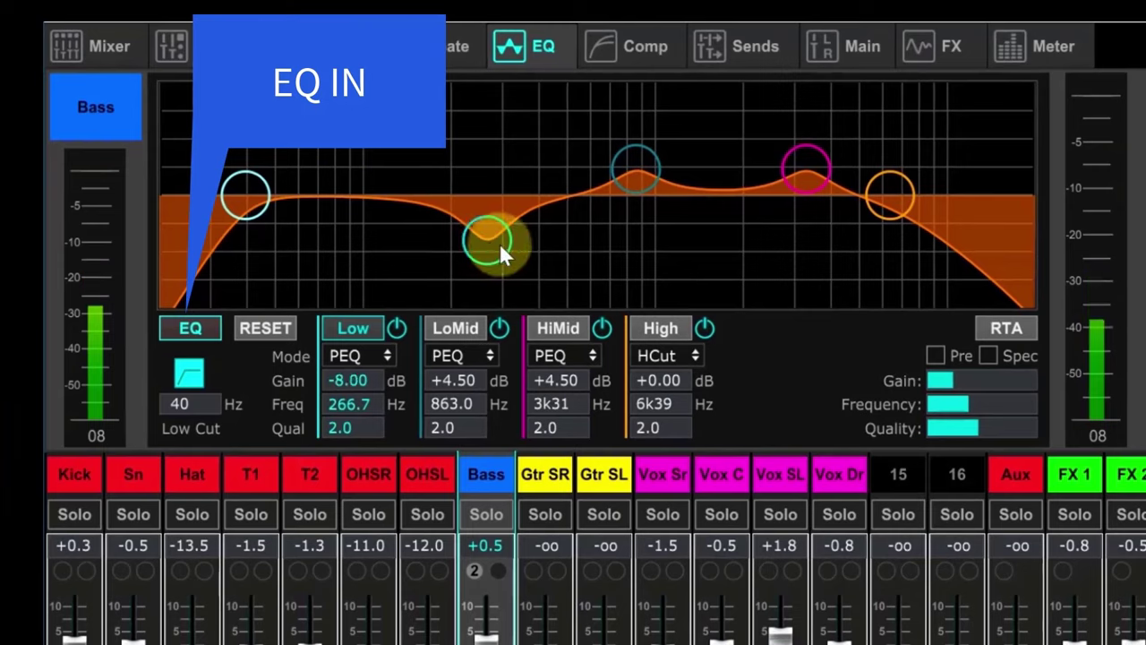
left_click(185, 322)
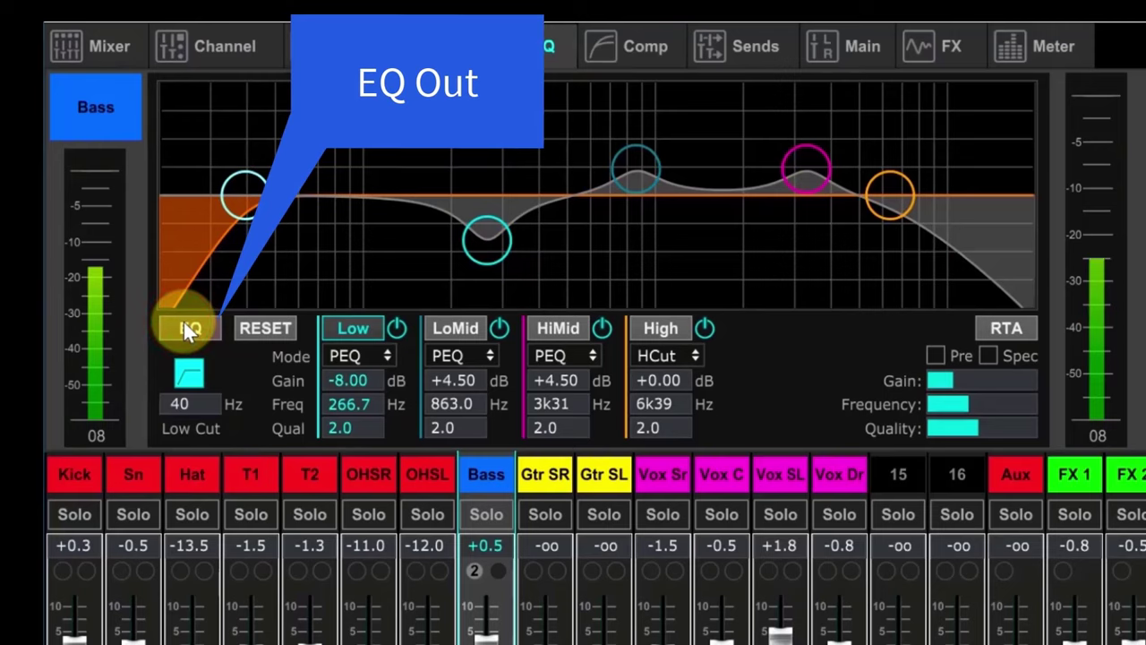
left_click(184, 322)
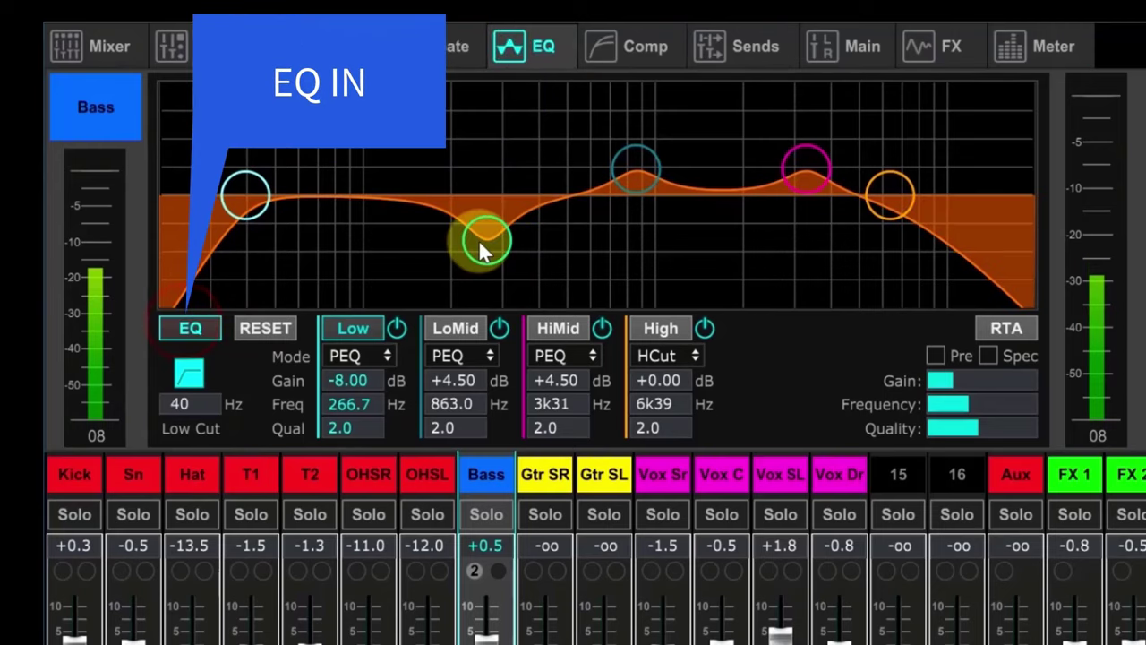
left_click_drag(482, 246, 492, 300)
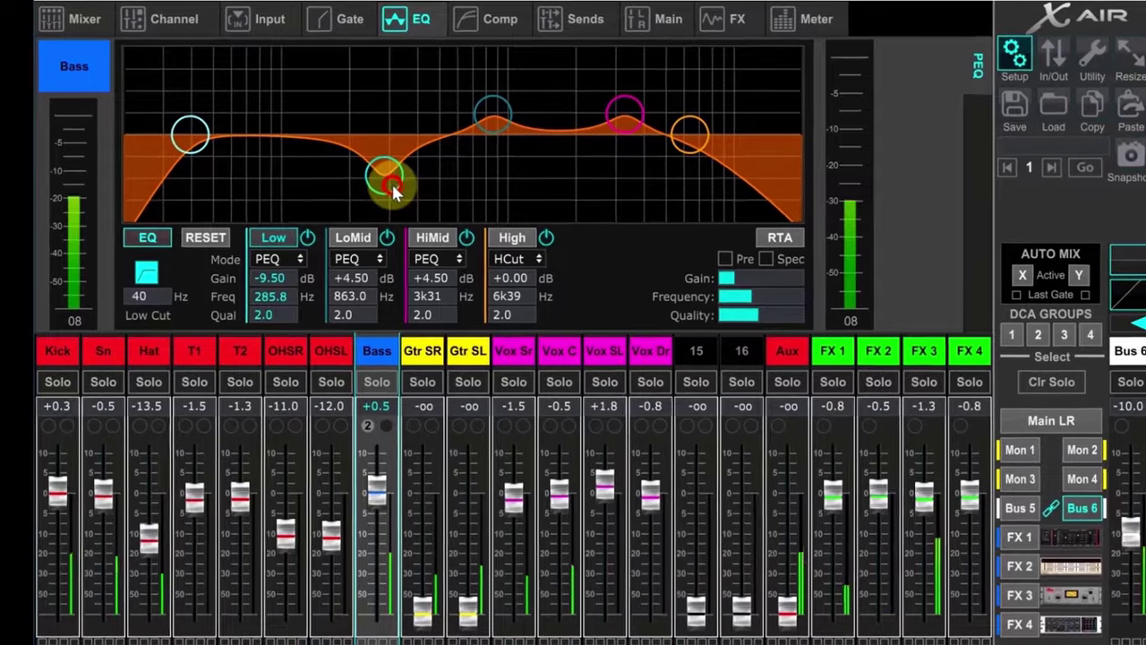
Step: Set HiMid to +5.00 dB at 2k99 and the Low band to -8.00 dB at 257.6 Hz
left_click_drag(386, 180, 385, 176)
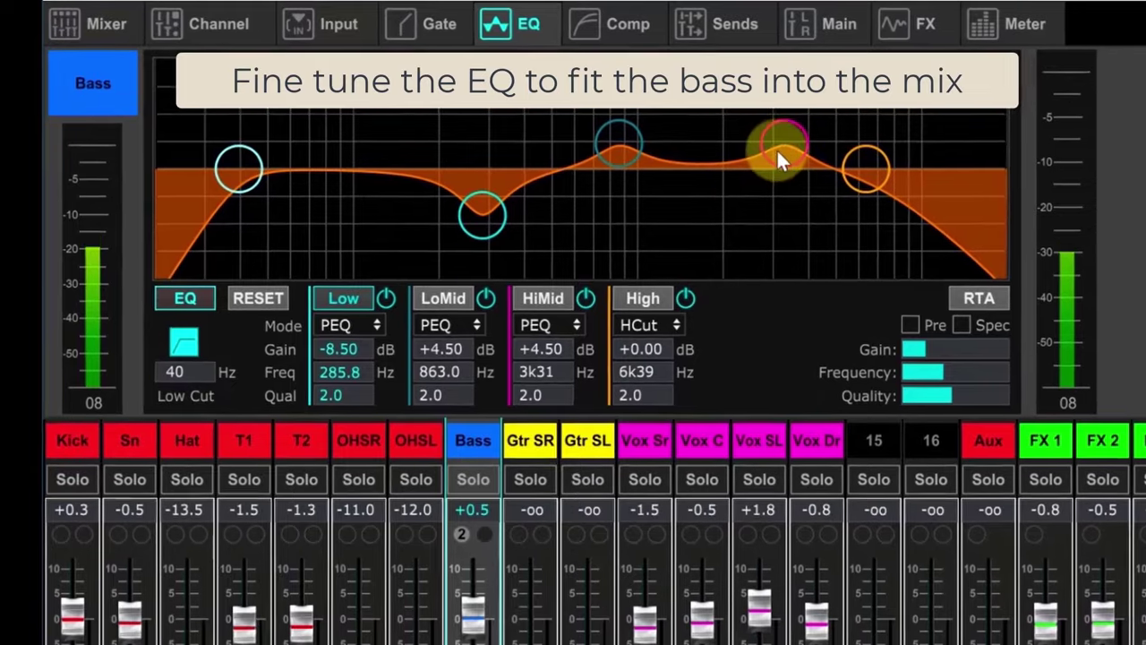
left_click(745, 140)
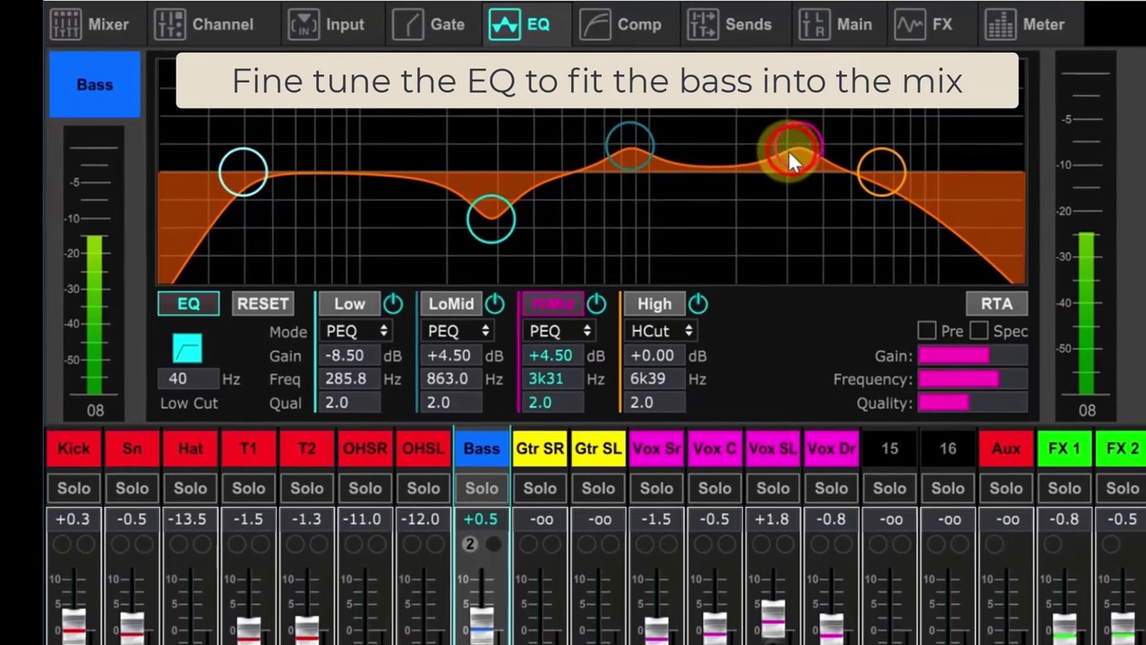
left_click_drag(786, 148, 770, 145)
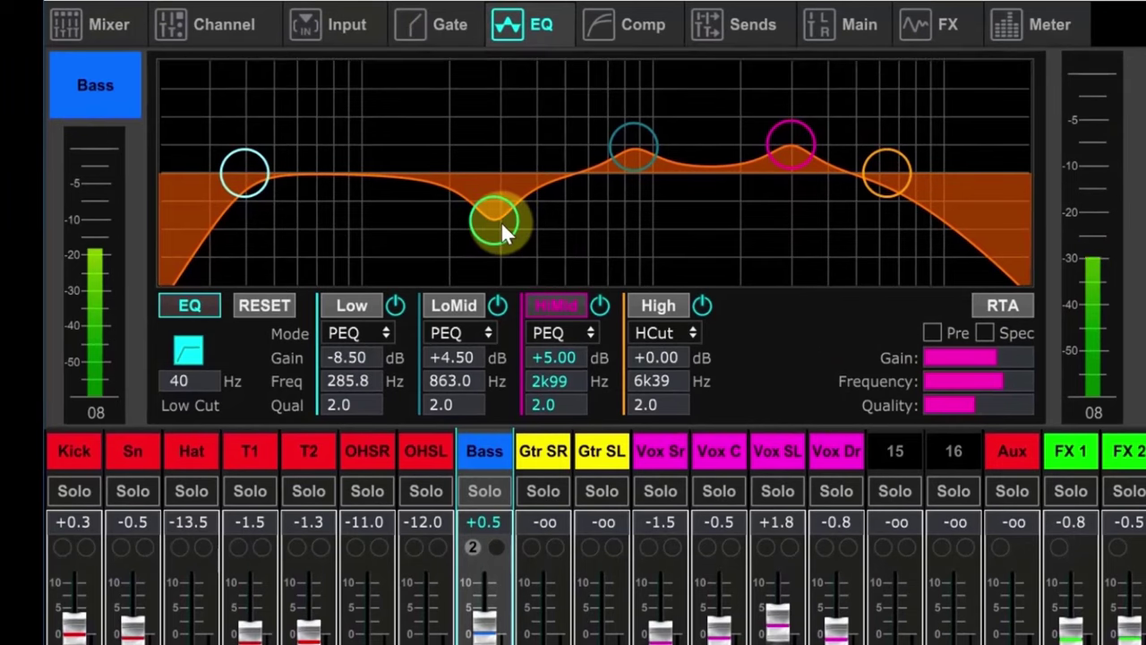
left_click_drag(500, 221, 486, 223)
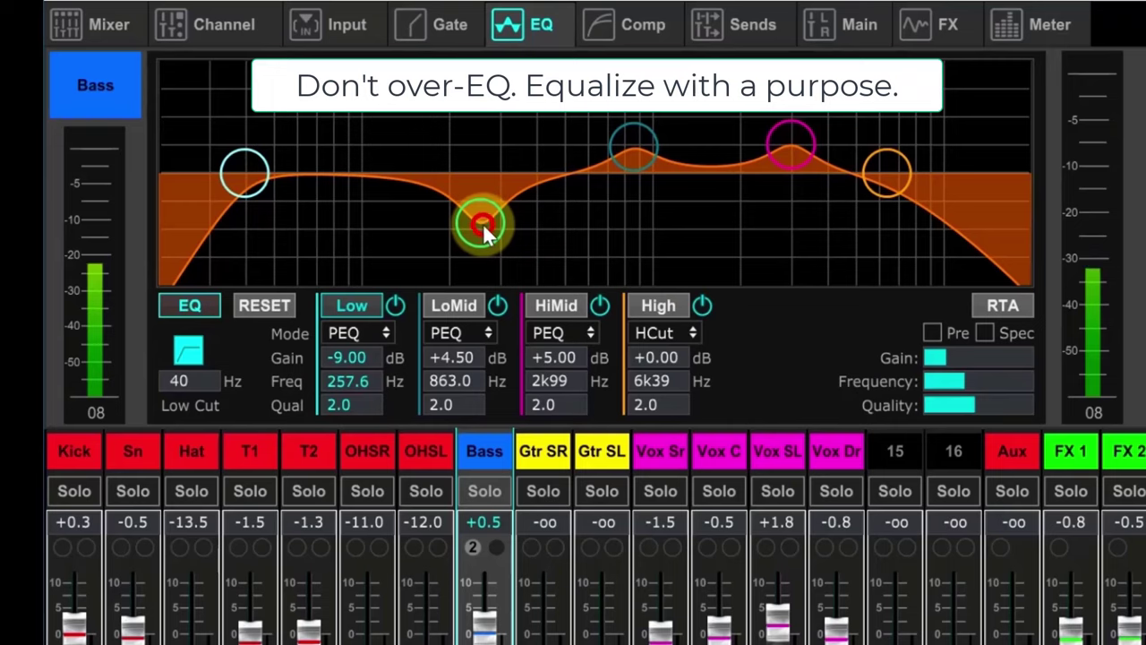
left_click_drag(482, 221, 481, 216)
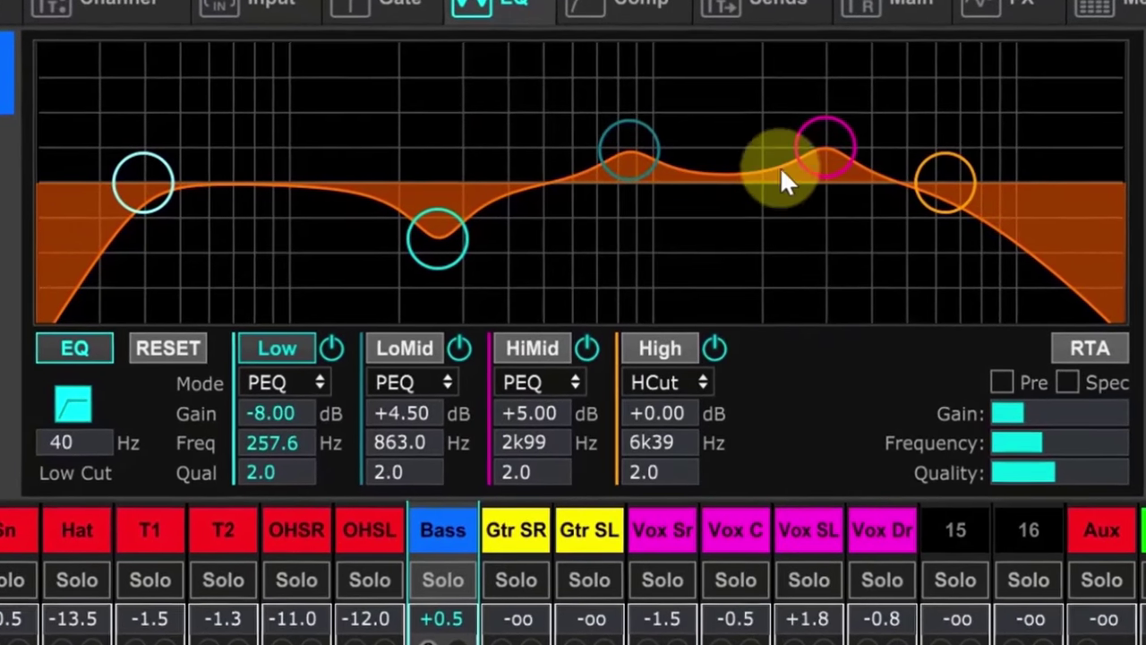
Step: Drag the HiMid node through cut settings, finishing at +5.00 dB at 2k79 Hz
left_click_drag(812, 144, 730, 218)
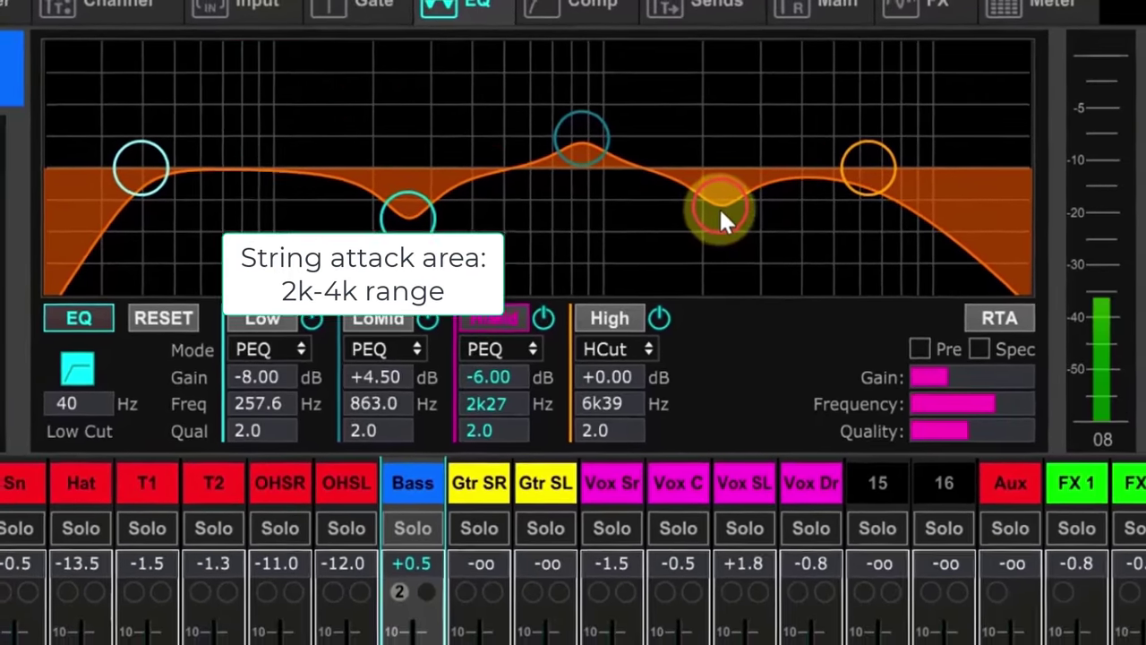
left_click_drag(719, 207, 642, 183)
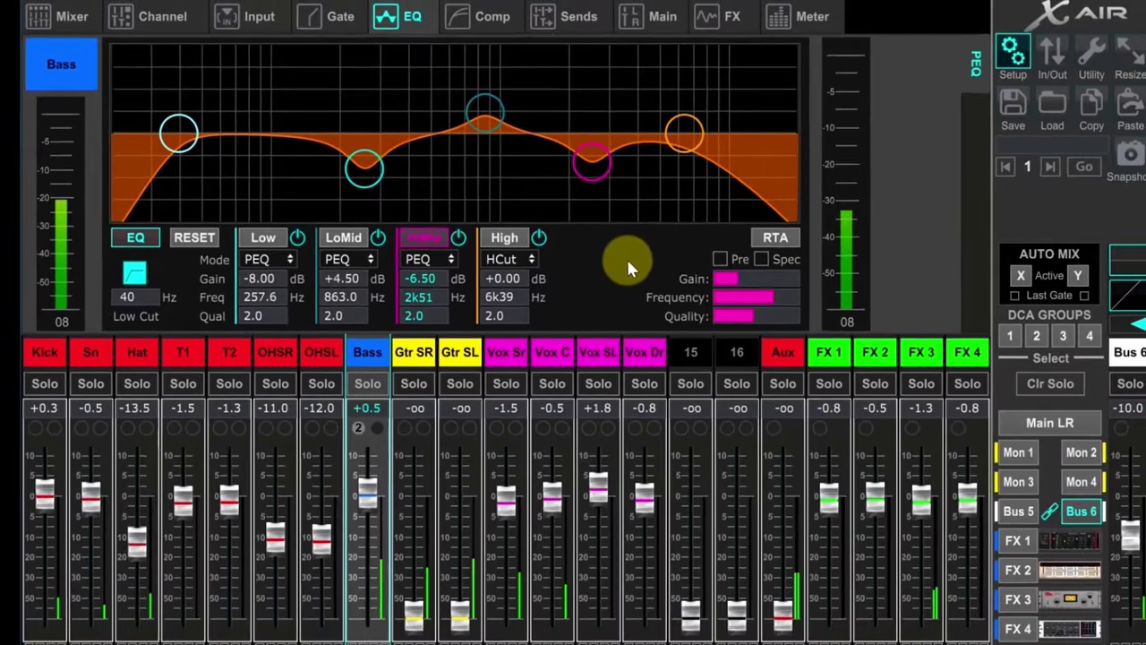
left_click(1081, 623)
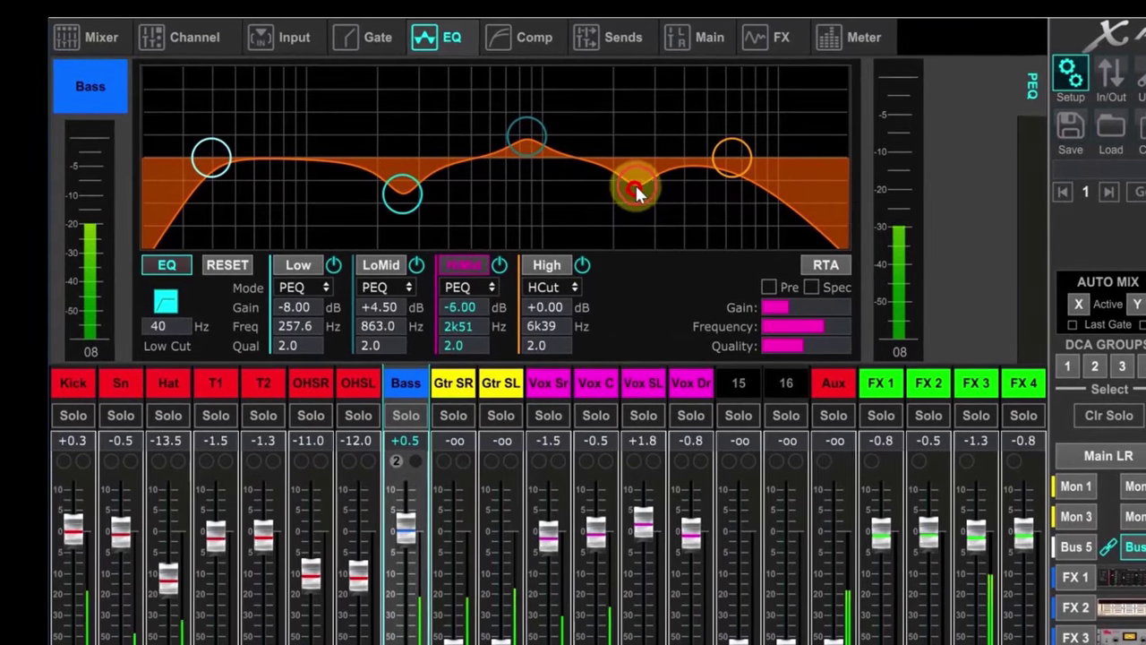
left_click_drag(612, 174, 649, 139)
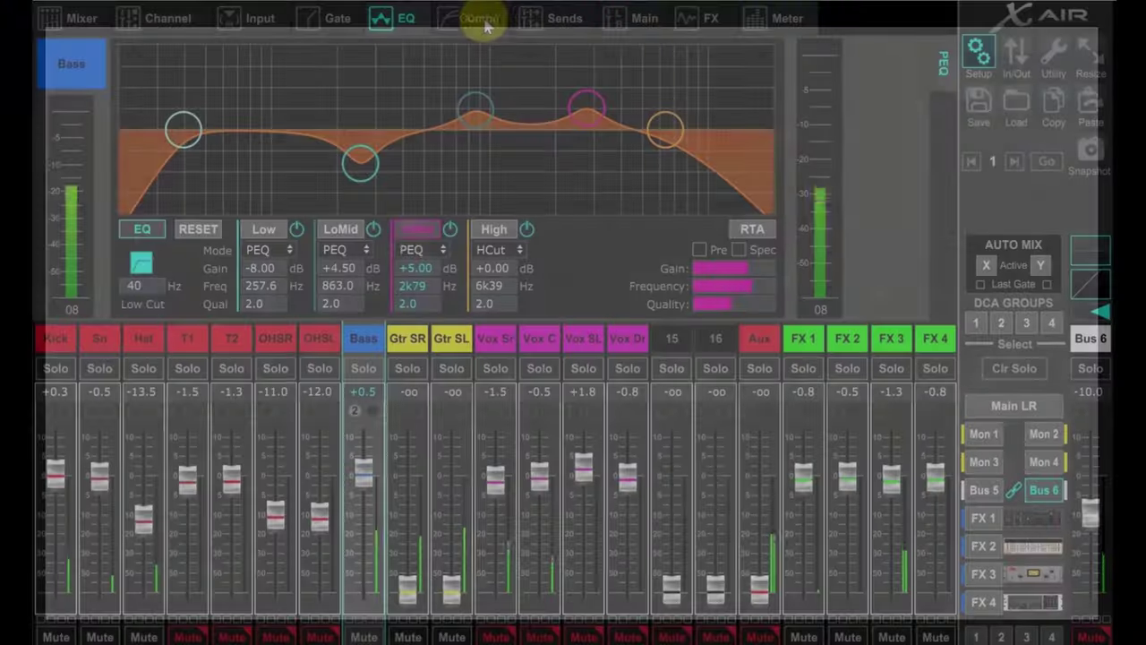
Step: Show the Bass compressor and raise its Ratio from 4.0 to 7.0
left_click(480, 21)
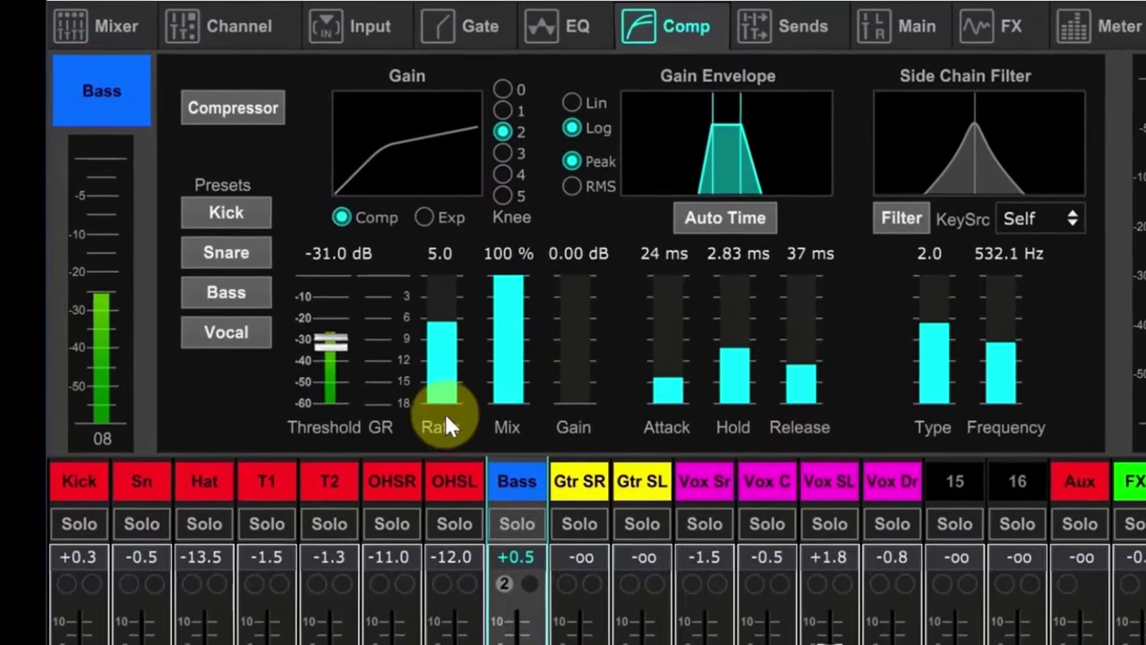
left_click(444, 410)
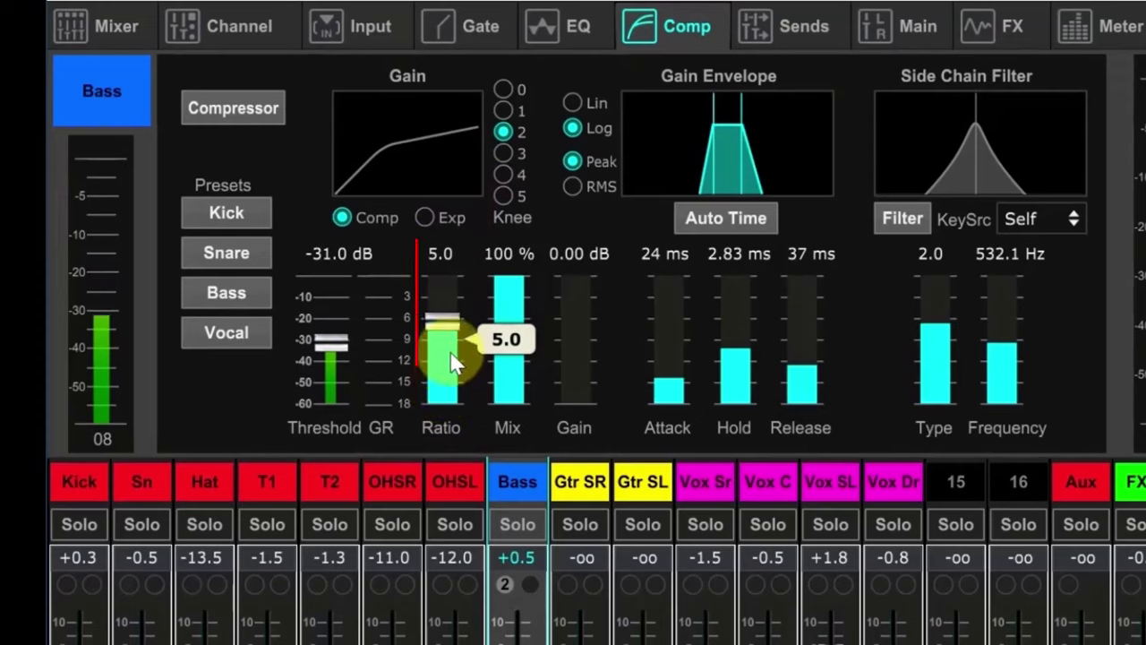
left_click_drag(445, 326, 440, 355)
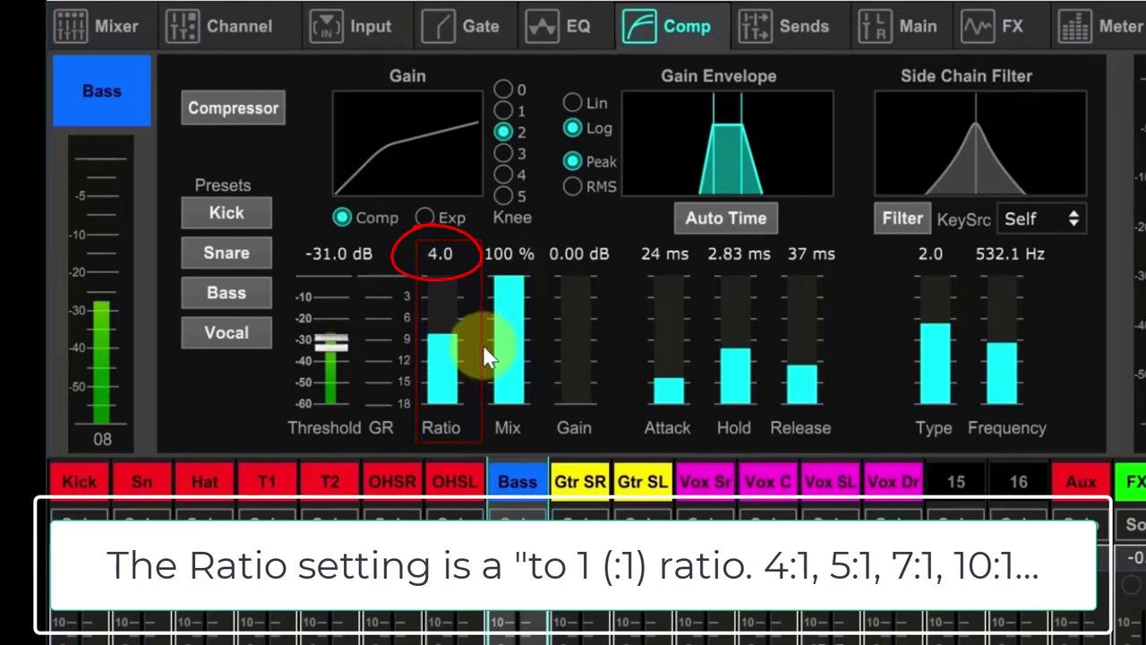
left_click(450, 354)
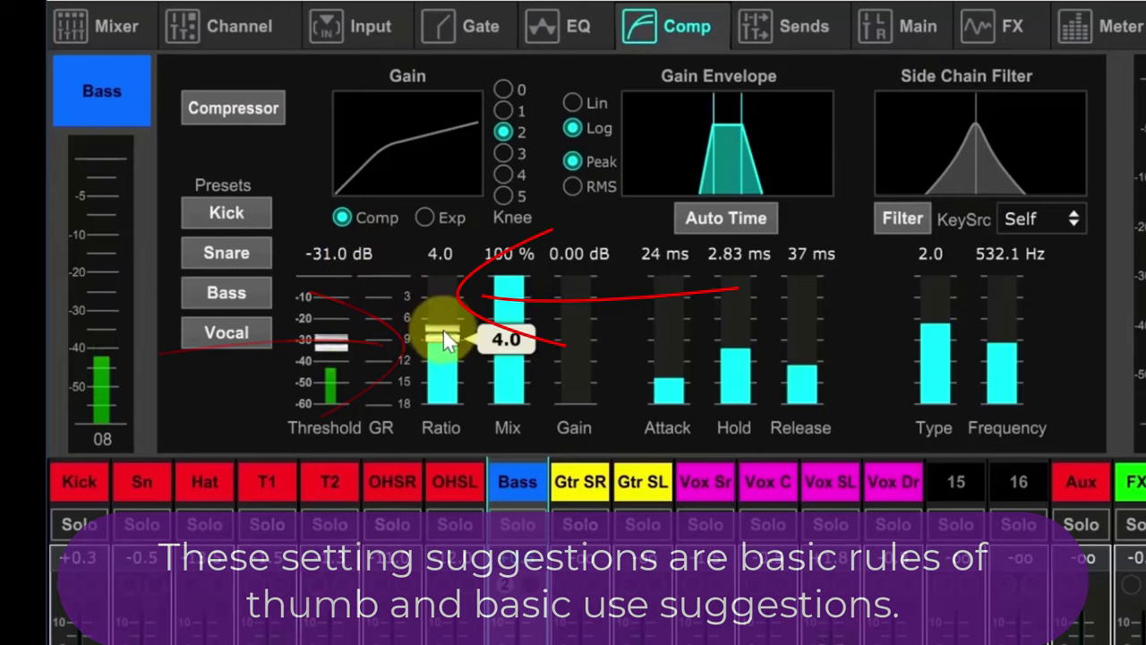
left_click_drag(446, 340, 447, 280)
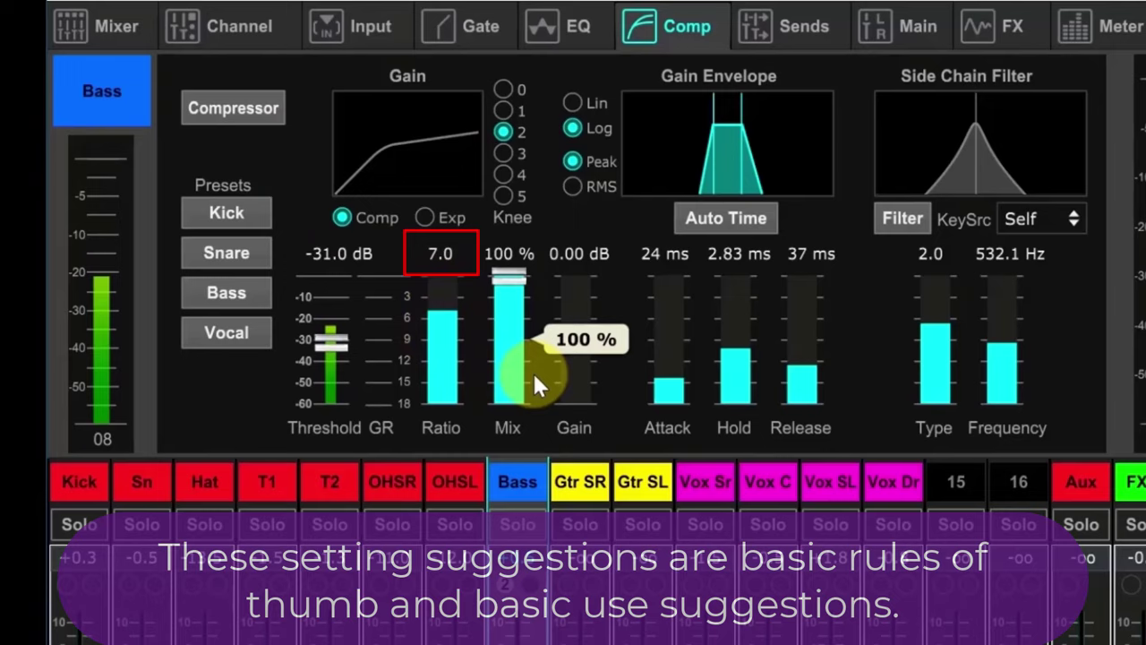
Step: Switch the Bass compressor on and lengthen its attack to about 36 ms
left_click(223, 109)
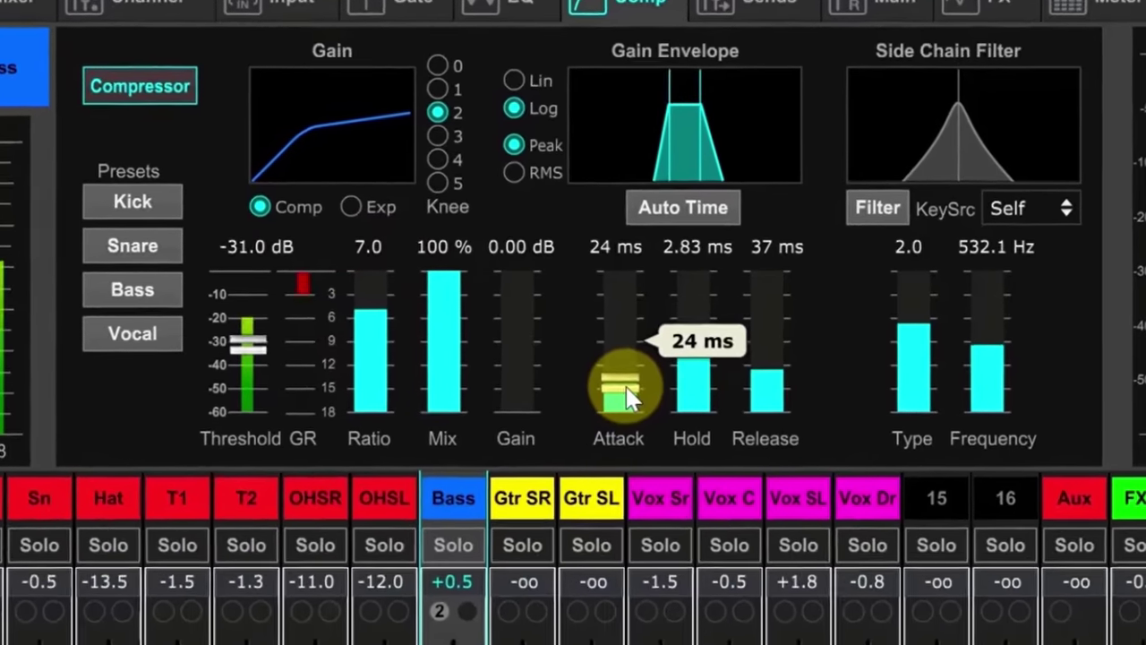
left_click(624, 394)
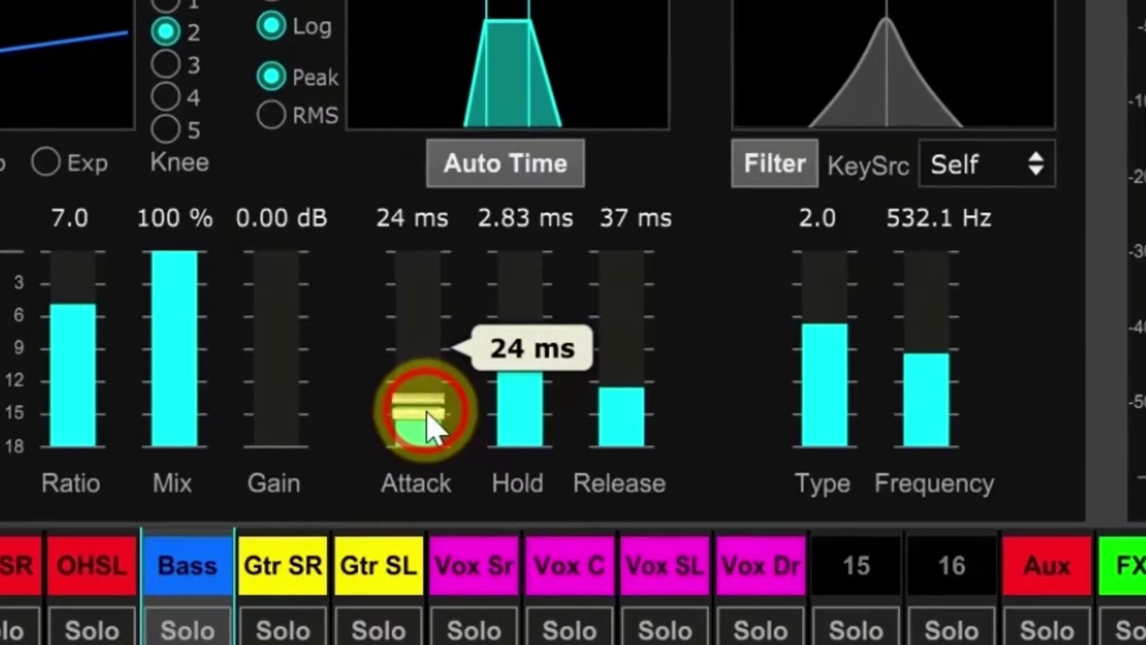
left_click_drag(430, 425, 431, 405)
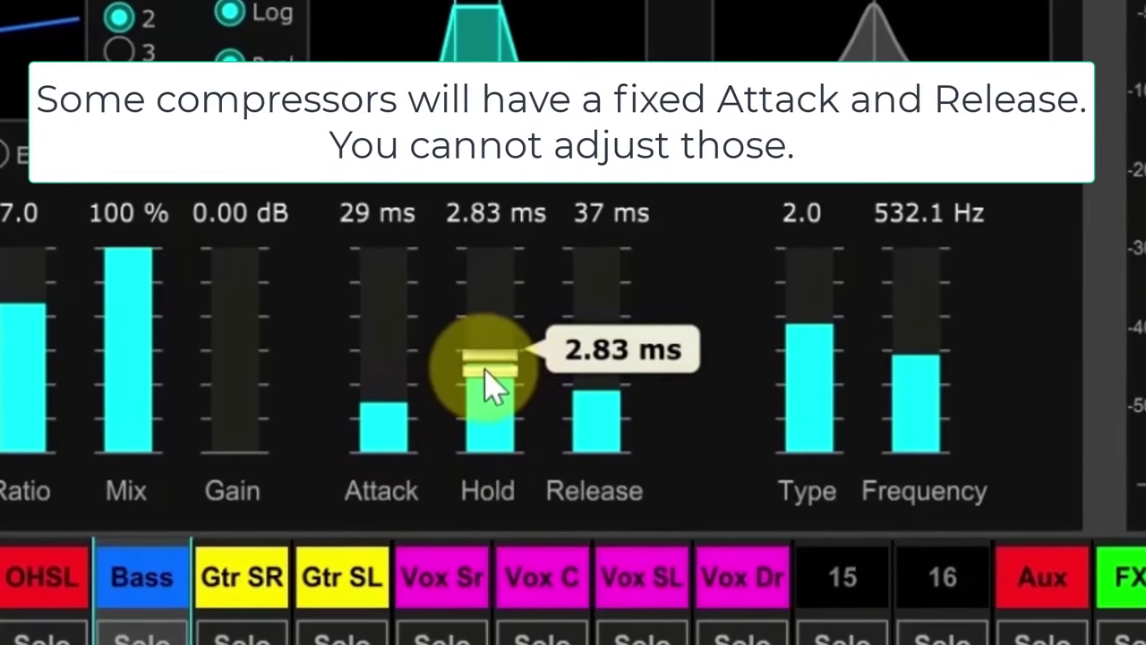
mouse_move(402, 422)
left_mouse_down()
mouse_move(415, 384)
mouse_move(409, 410)
left_mouse_up()
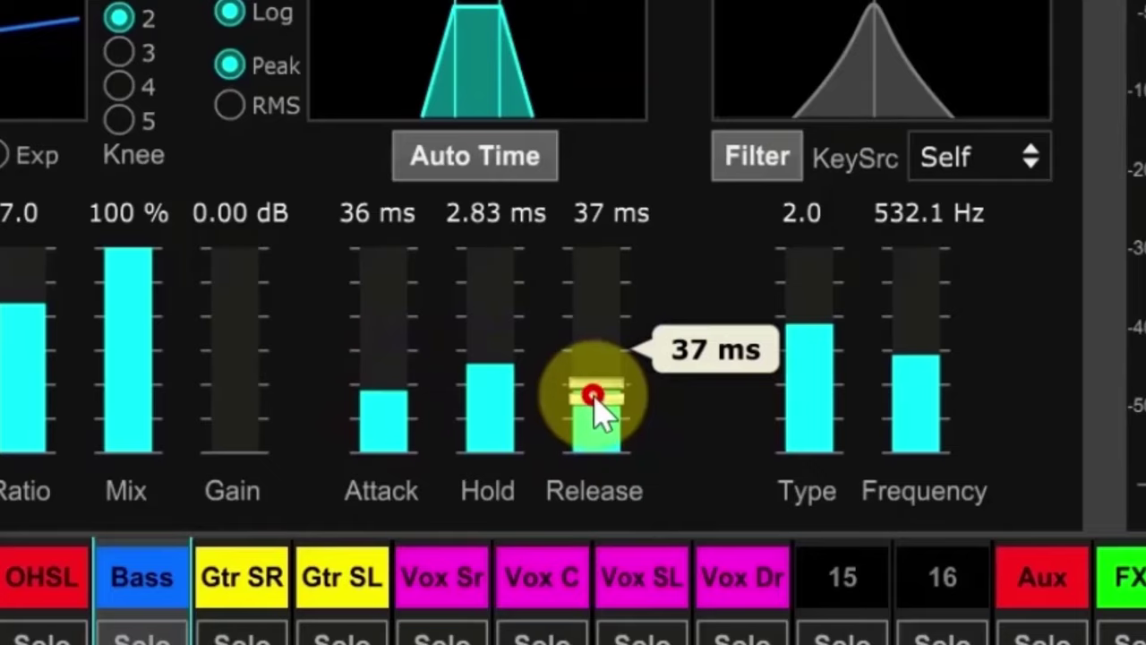
Step: Shorten the compressor release to 30 ms and raise the hold to 3.99 ms
left_click_drag(595, 408, 660, 481)
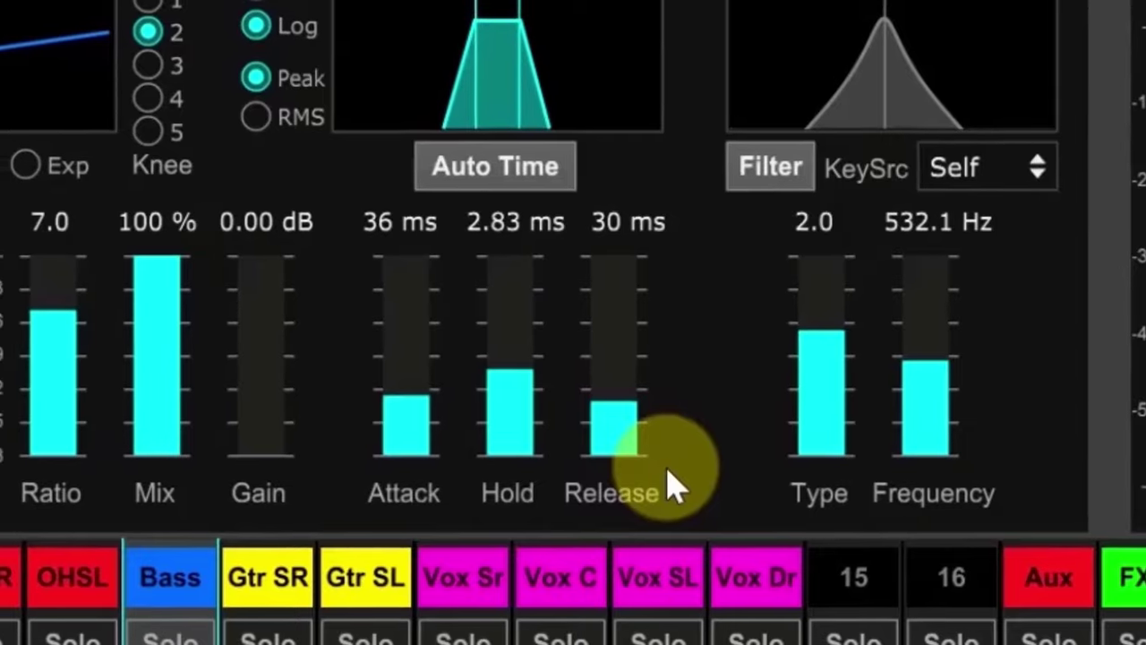
left_click(507, 380)
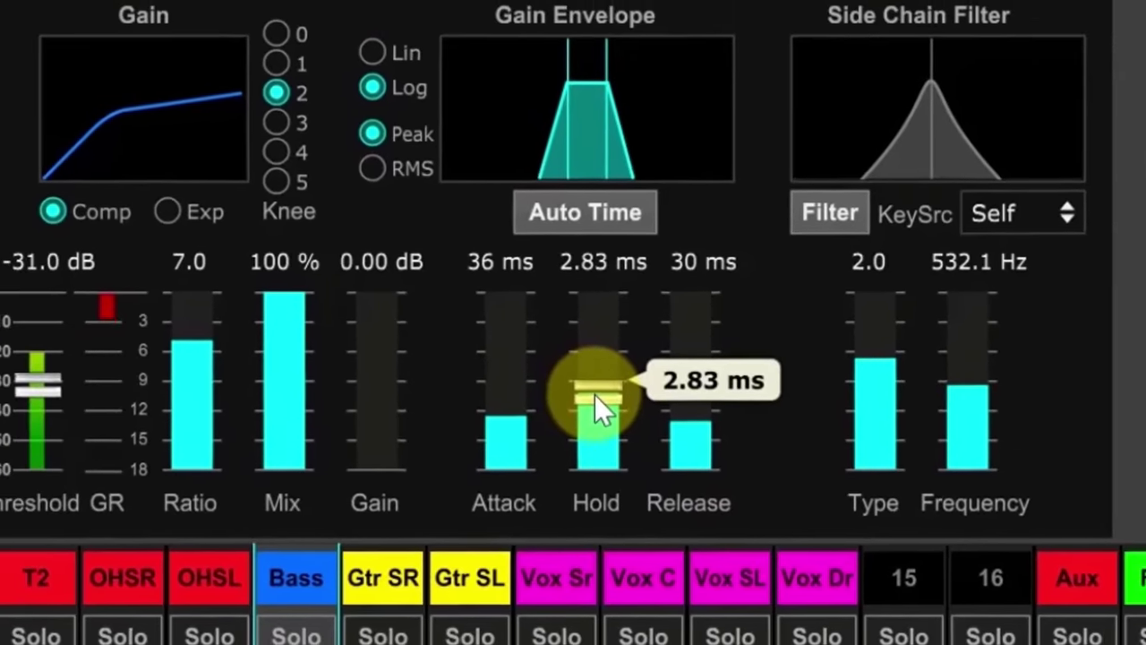
left_click_drag(597, 395, 598, 382)
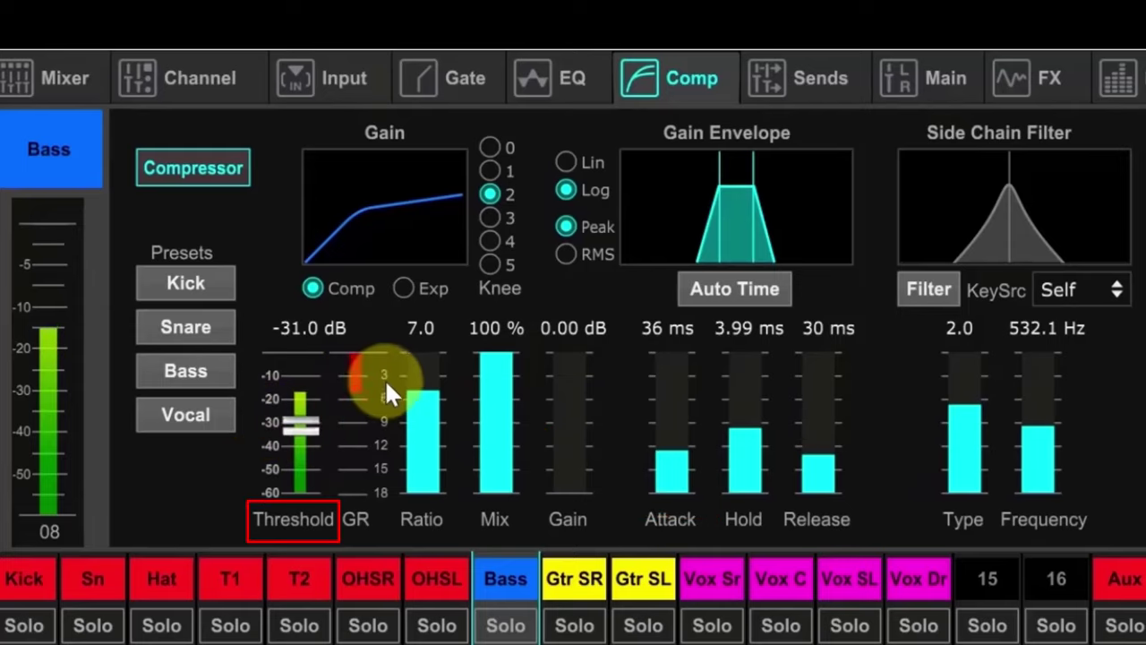
Step: Sweep the Bass compressor threshold between -26 and -36.5 dB against the GR meter, settling at -36.5 dB
left_click_drag(302, 420, 306, 410)
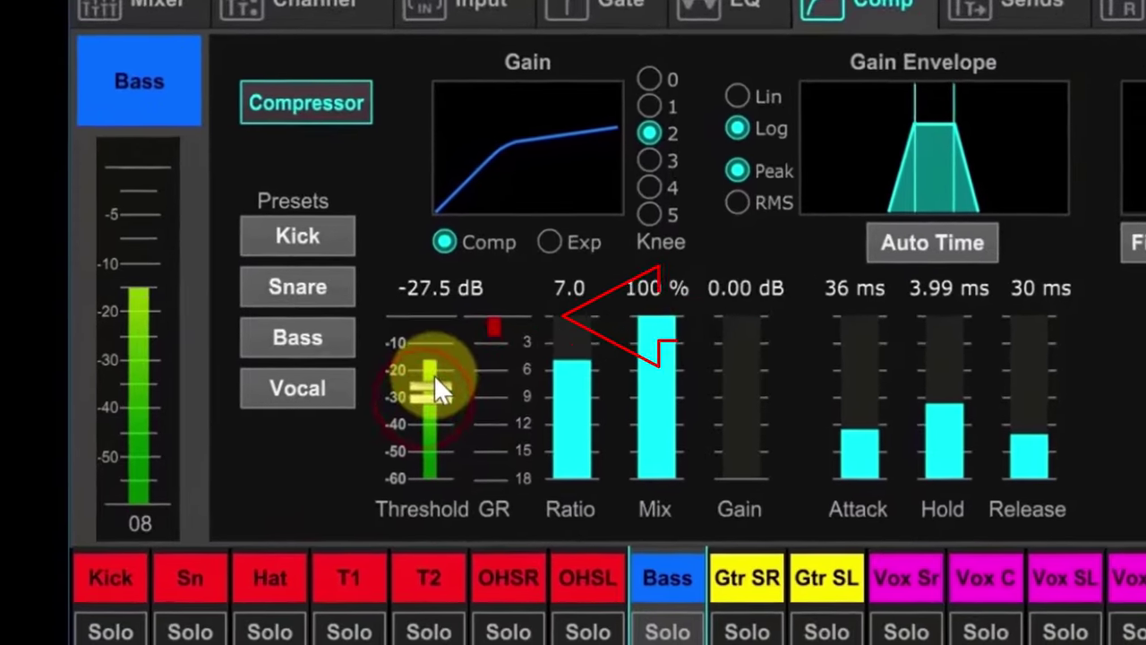
mouse_move(433, 374)
left_mouse_down()
mouse_move(480, 366)
mouse_move(479, 353)
left_mouse_up()
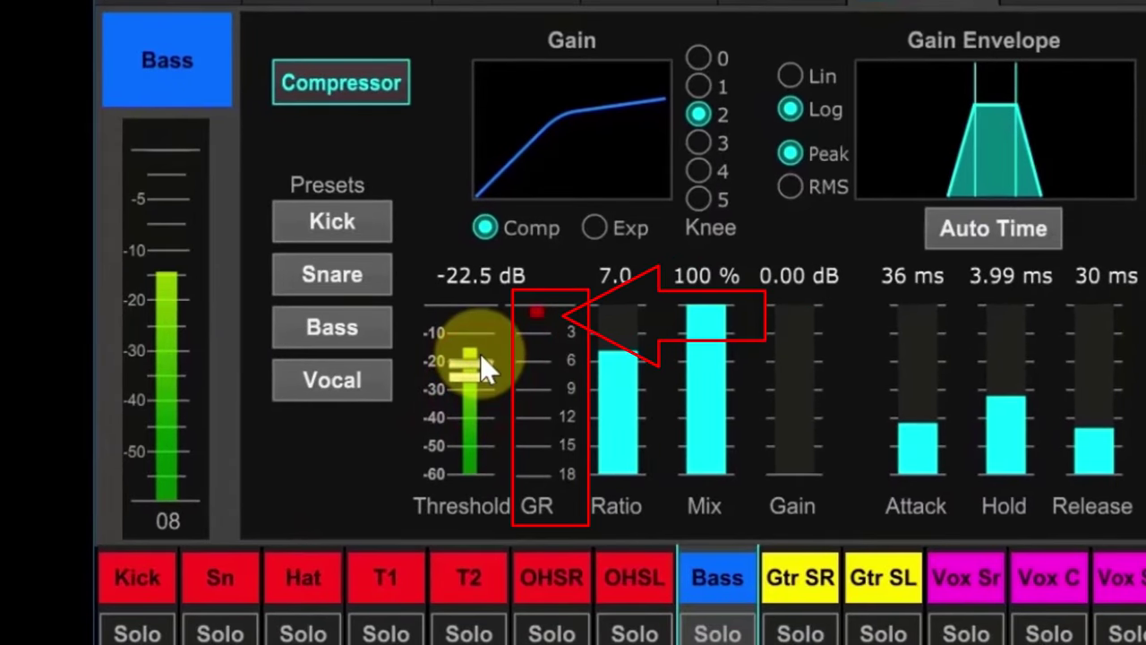
left_click_drag(480, 353, 478, 386)
left_click(475, 373)
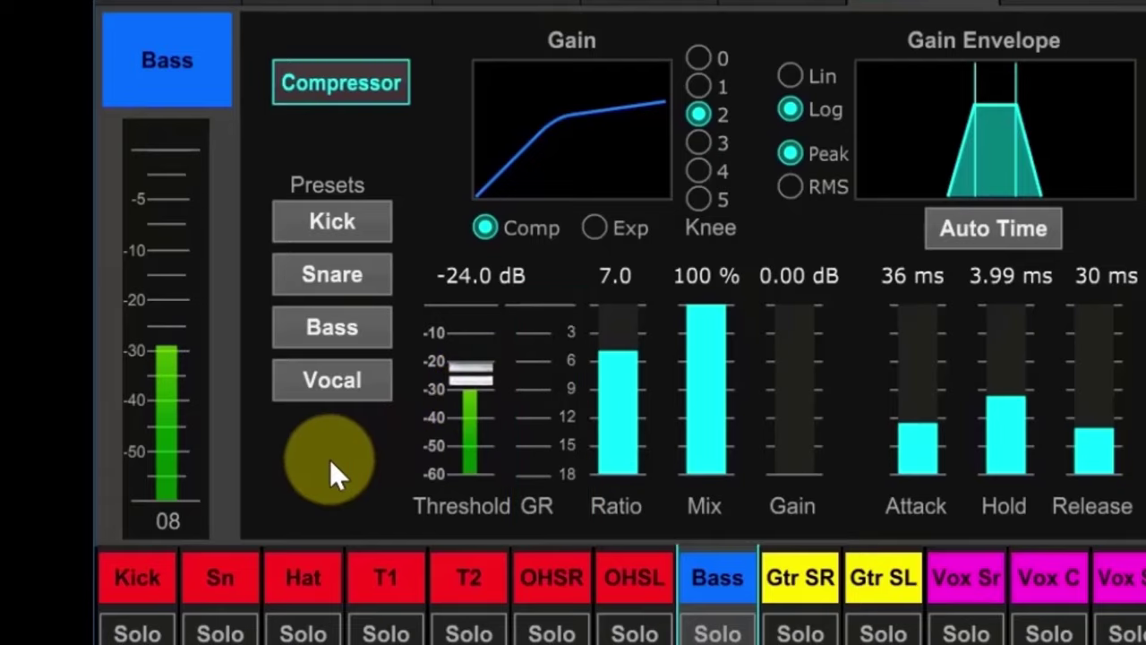
left_click_drag(471, 372, 473, 456)
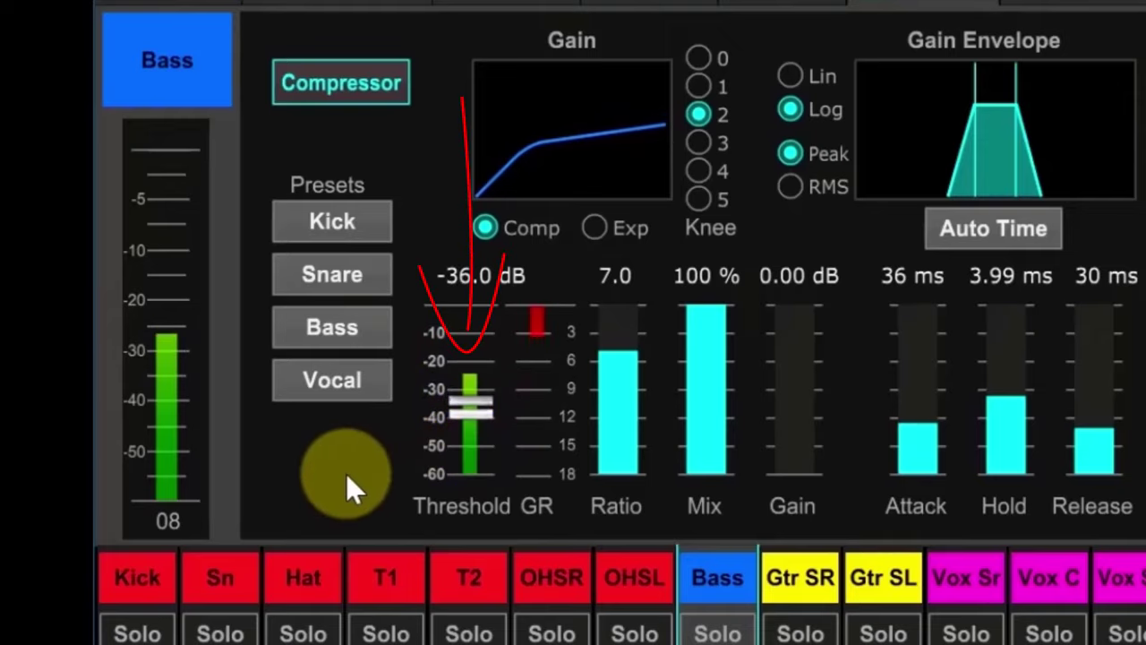
left_click_drag(464, 416, 463, 402)
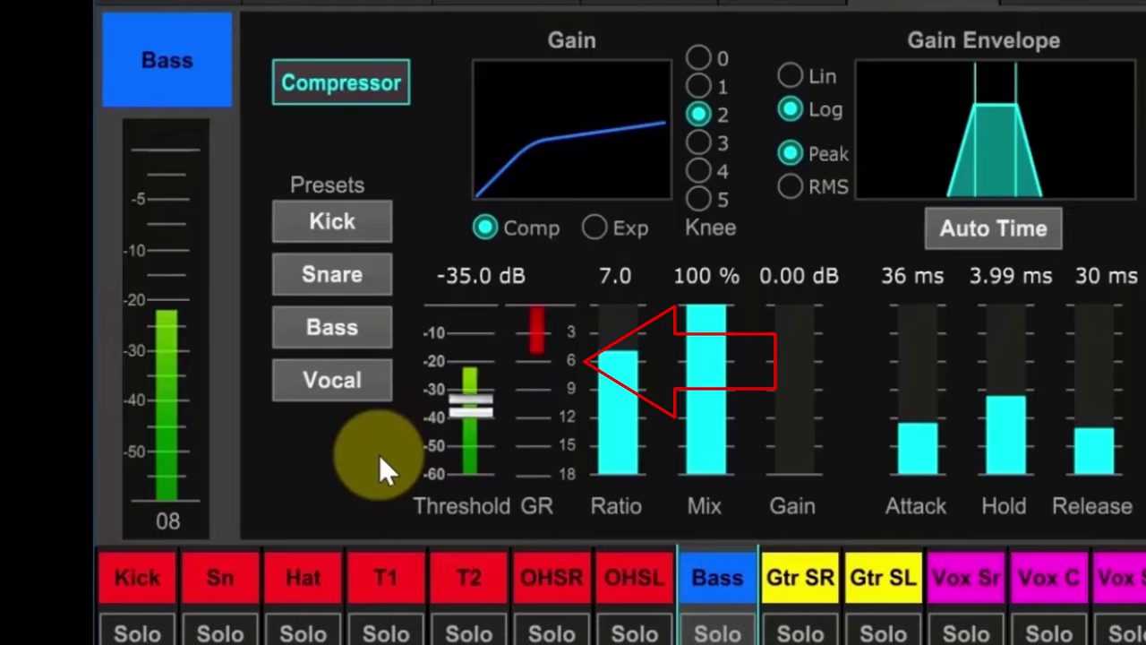
left_click_drag(493, 404, 487, 417)
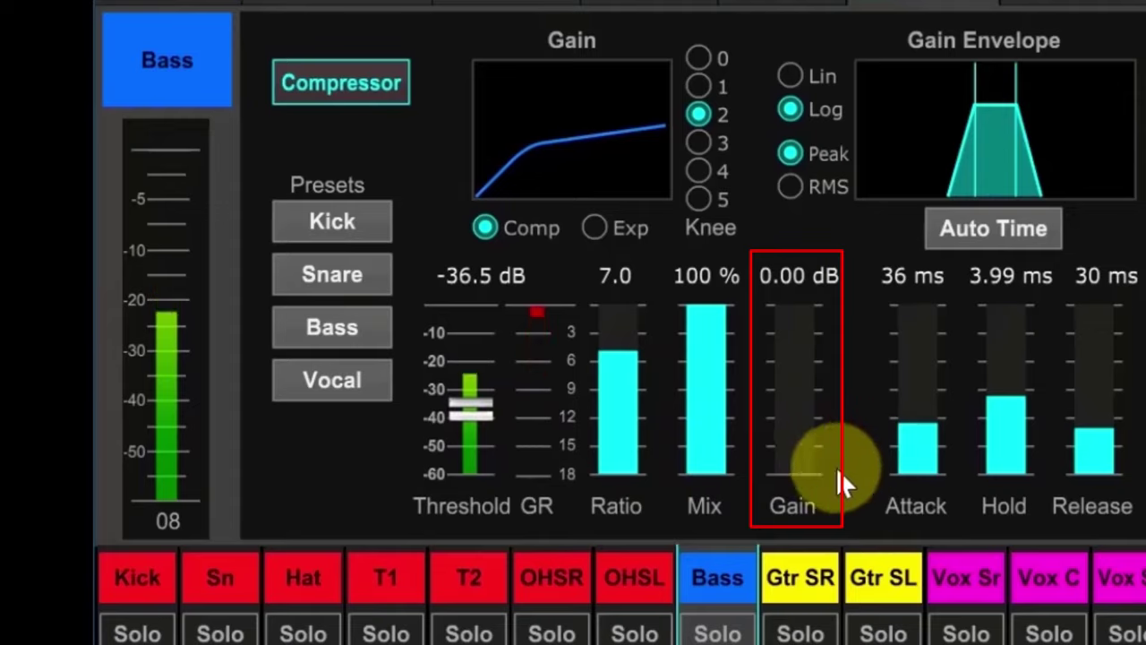
Step: Raise the compressor makeup gain to about 5 dB, then bring it back to 2.00 dB
mouse_move(808, 476)
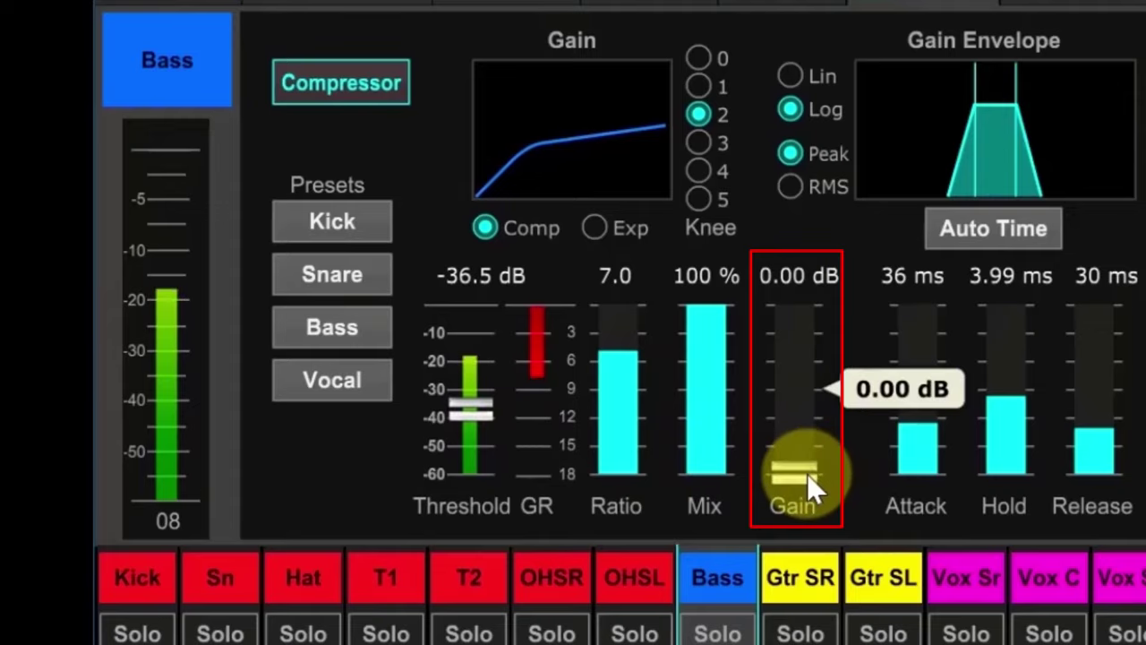
left_click_drag(807, 474, 798, 359)
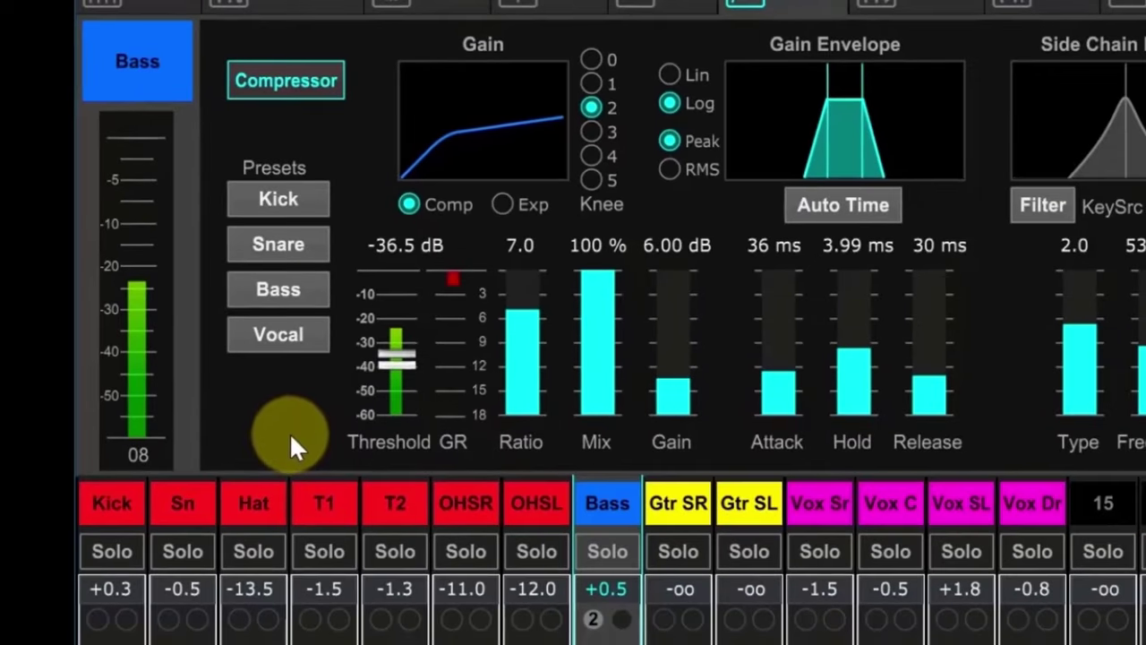
left_click_drag(672, 378, 669, 405)
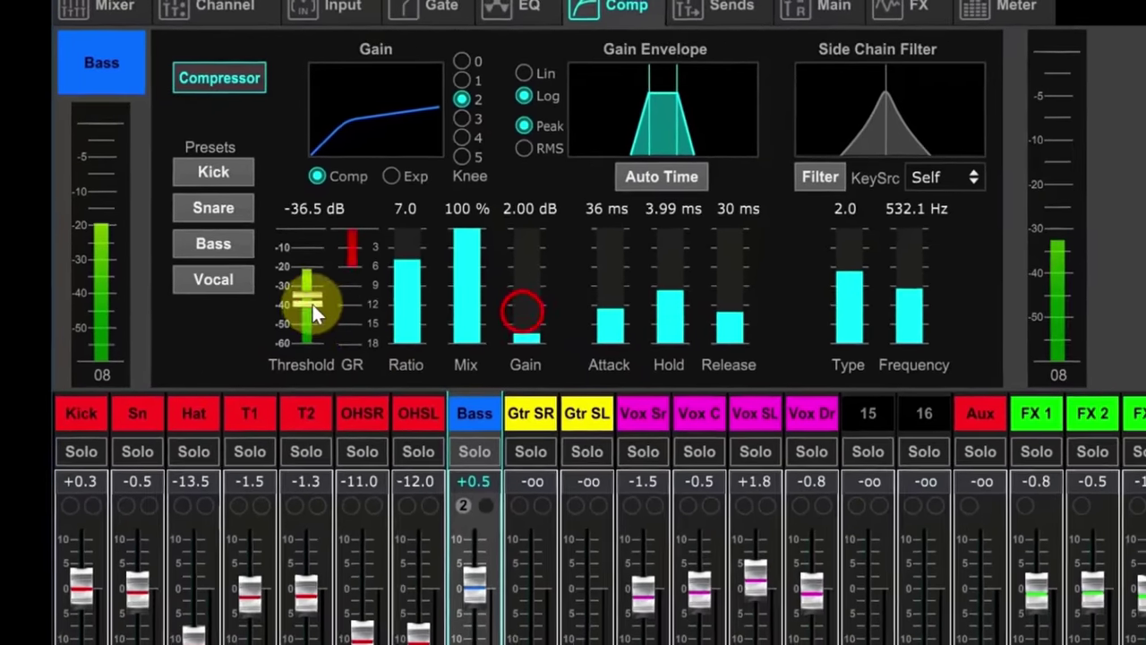
Step: Sweep the threshold between -31 and -50 dB, settle at -25.0 dB, and reset makeup gain to 0.00 dB
left_click_drag(313, 309, 312, 295)
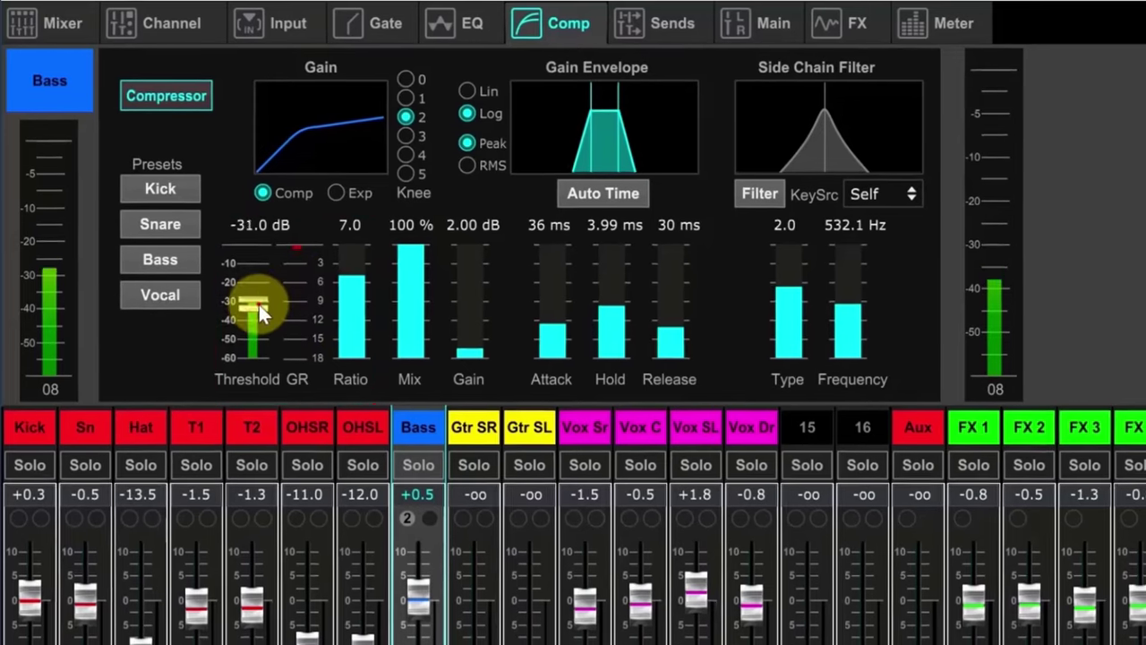
left_click_drag(259, 305, 266, 399)
left_click_drag(292, 443, 332, 410)
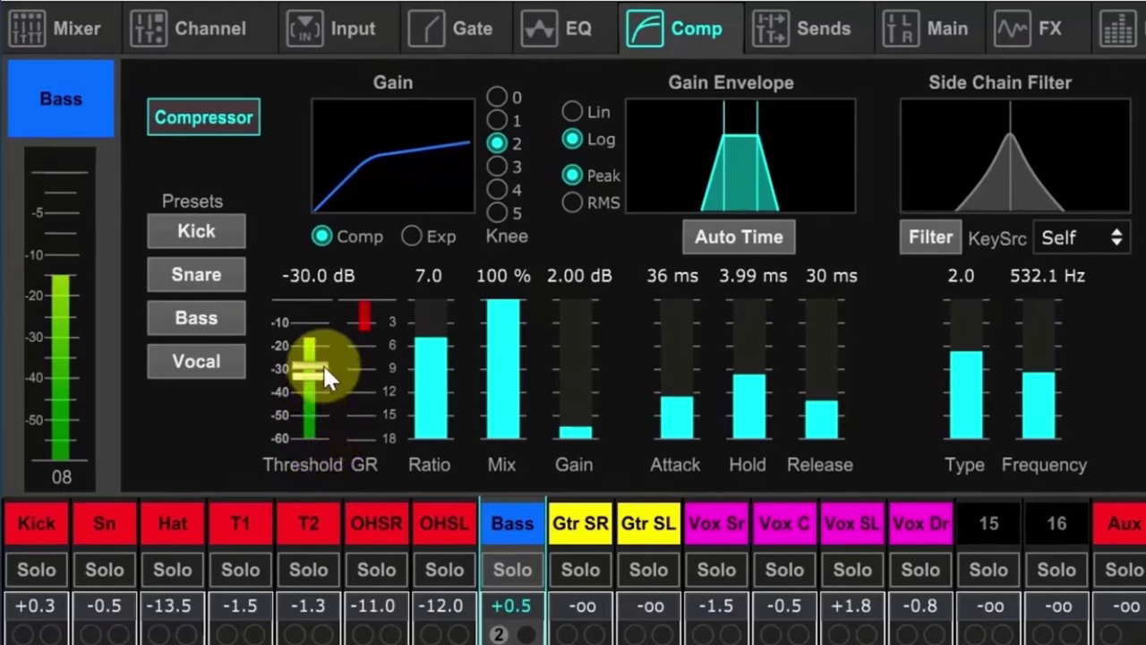
left_click_drag(322, 362, 321, 335)
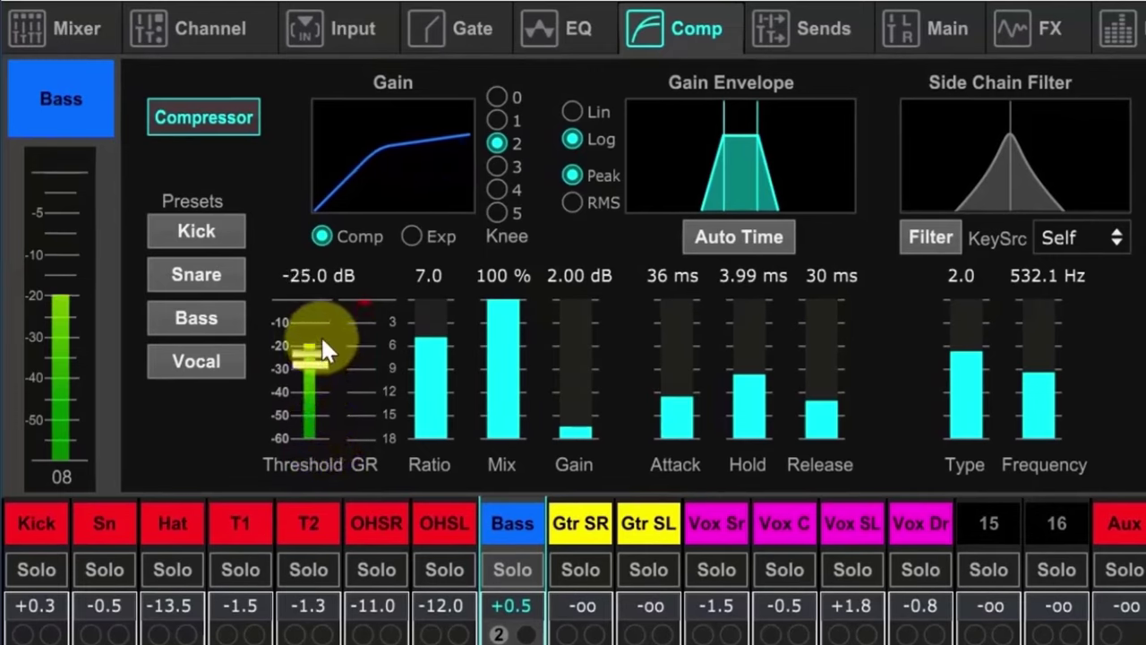
left_click(606, 415)
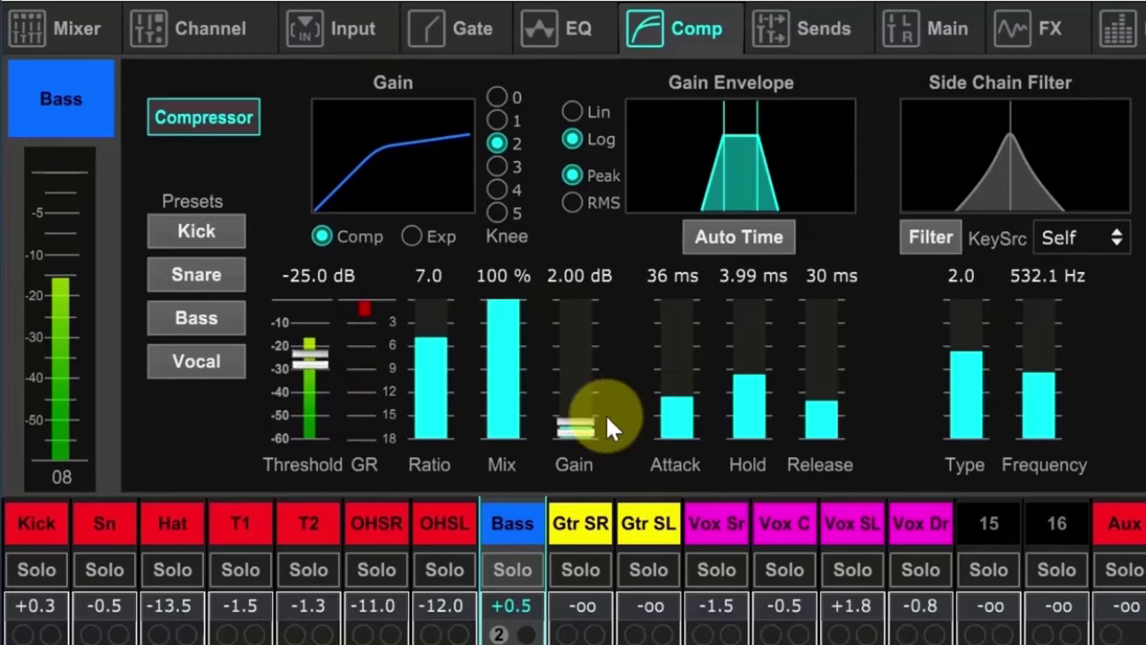
left_click_drag(606, 417, 575, 436)
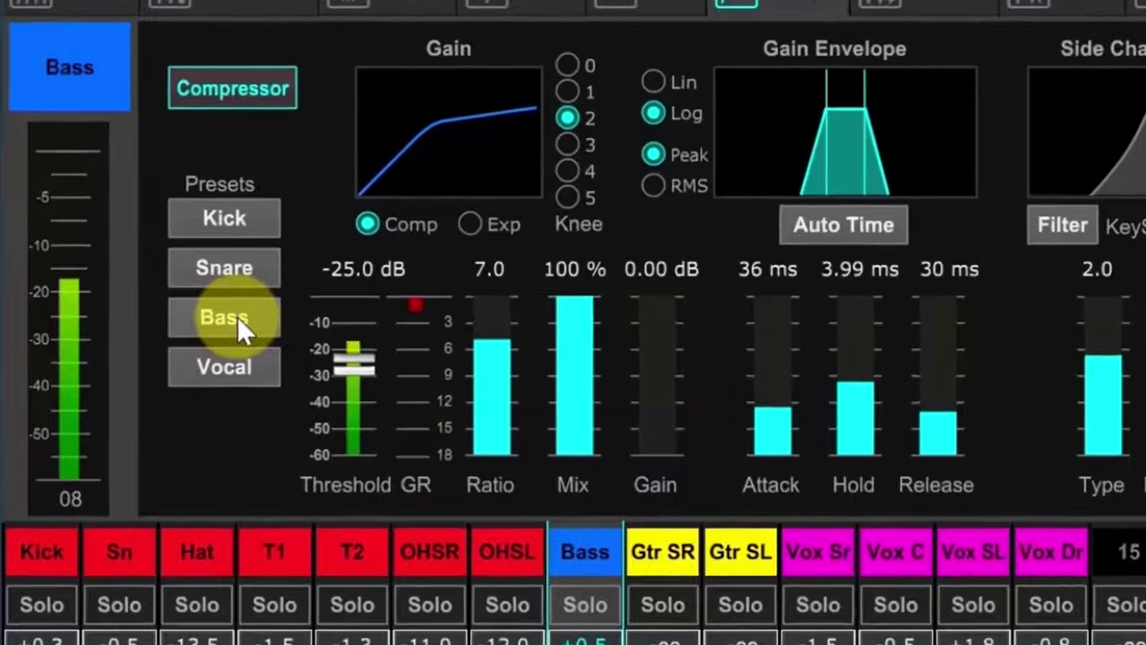
Step: Load the Bass compressor preset (ratio 3.0, 6.00 dB makeup gain), then drop the threshold to -39.0 dB
left_click(239, 320)
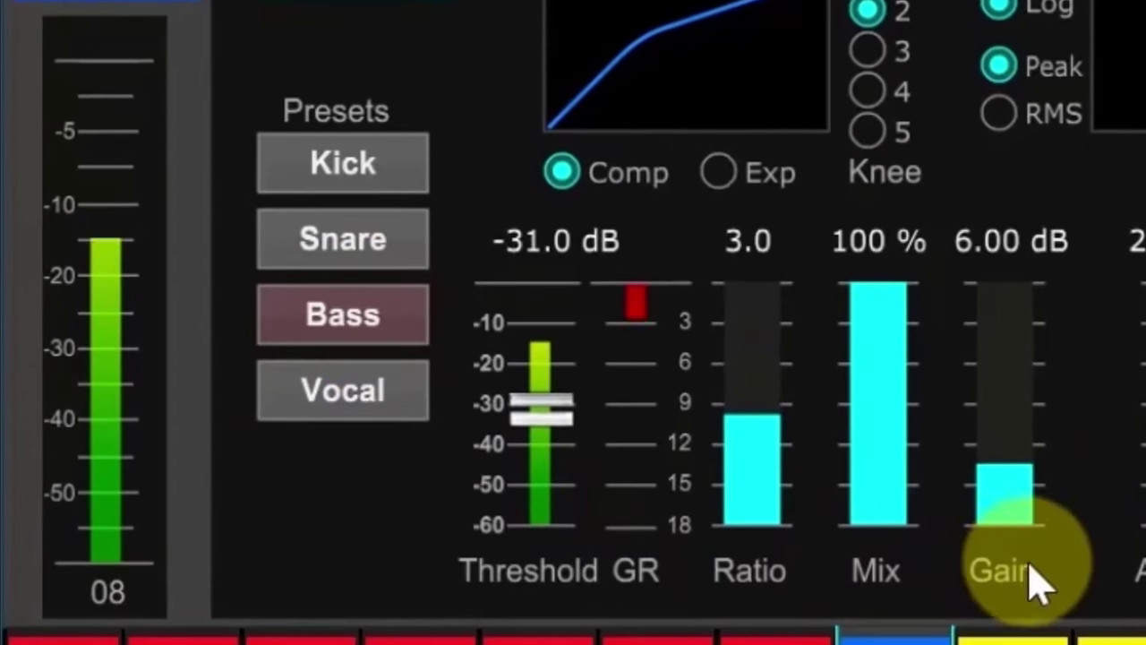
mouse_move(1002, 483)
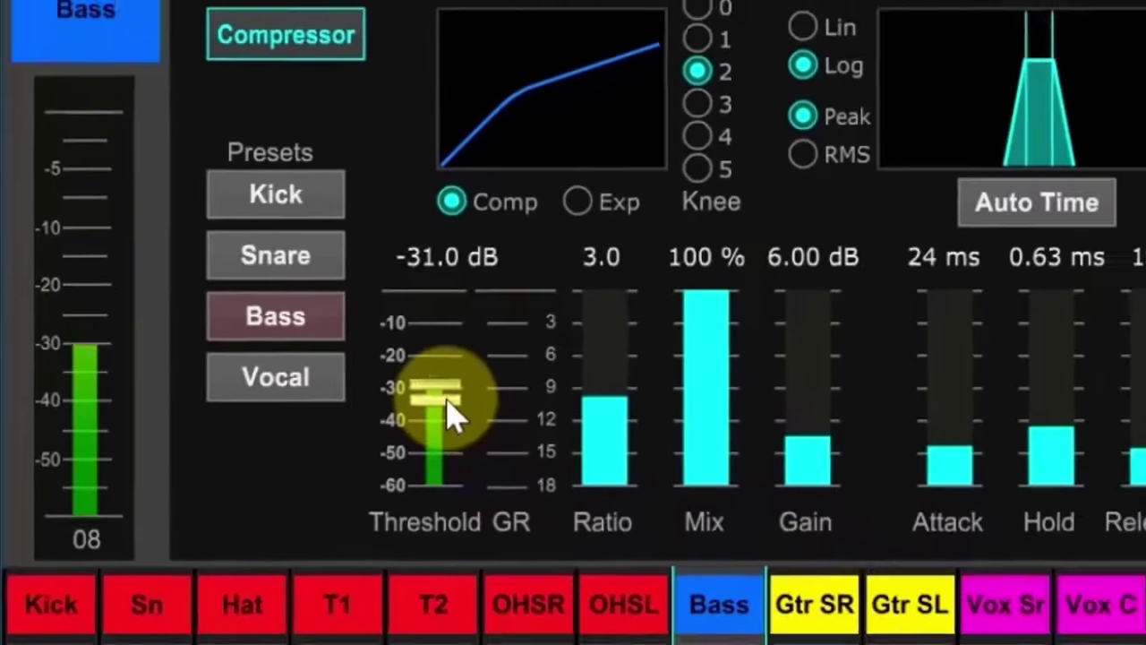
left_click_drag(446, 400, 442, 411)
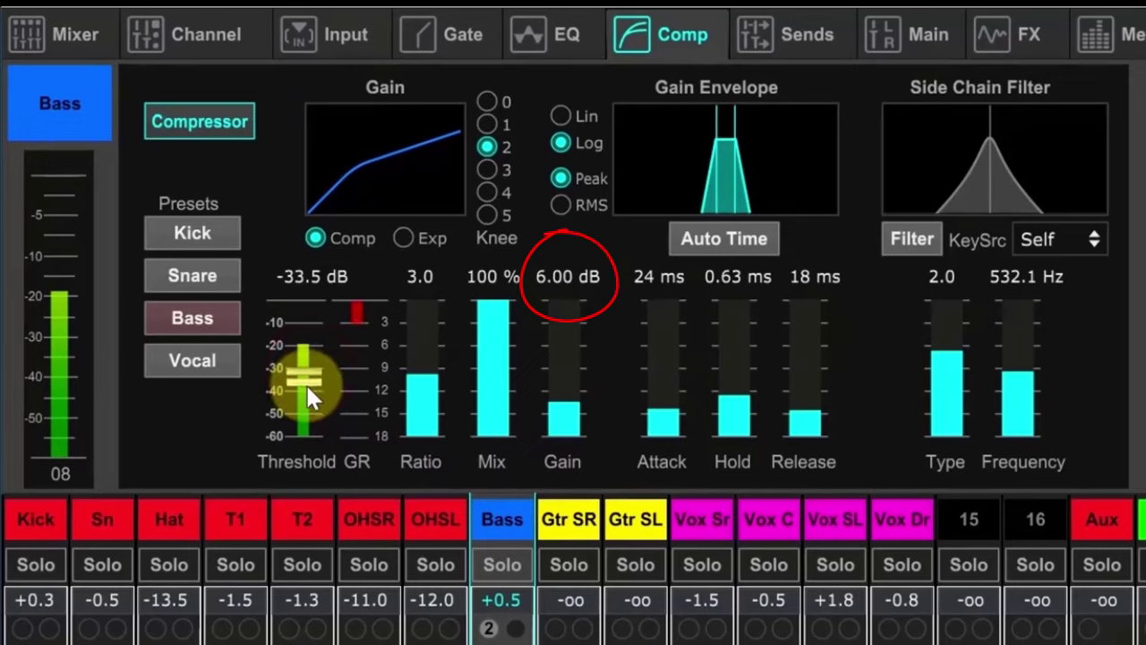
left_click_drag(306, 402, 307, 421)
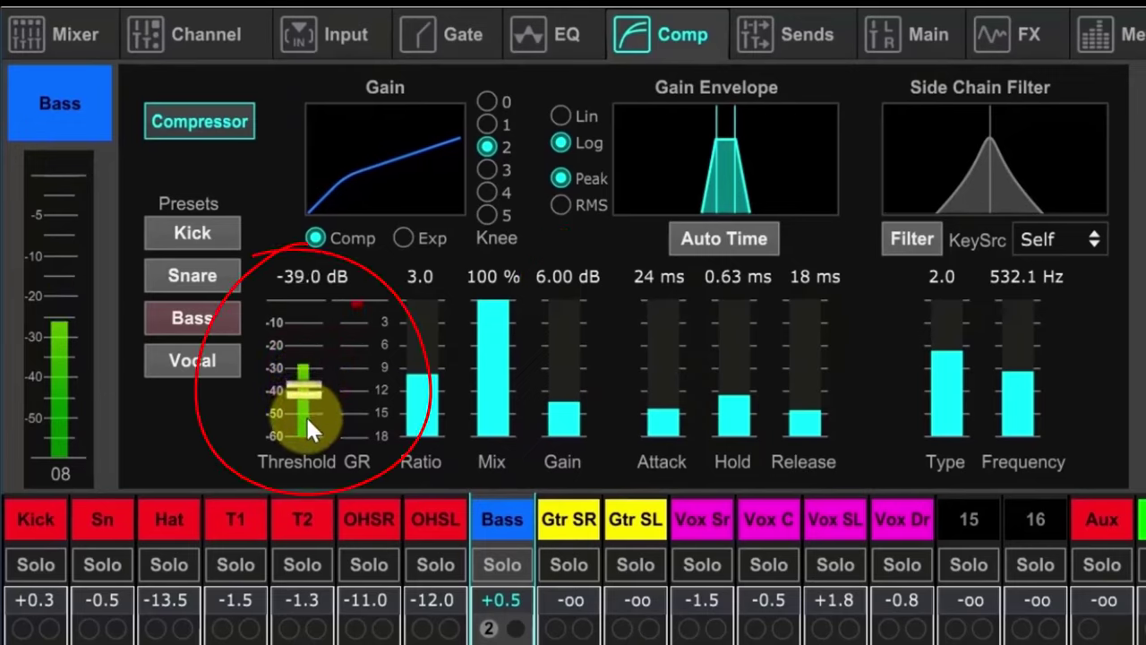